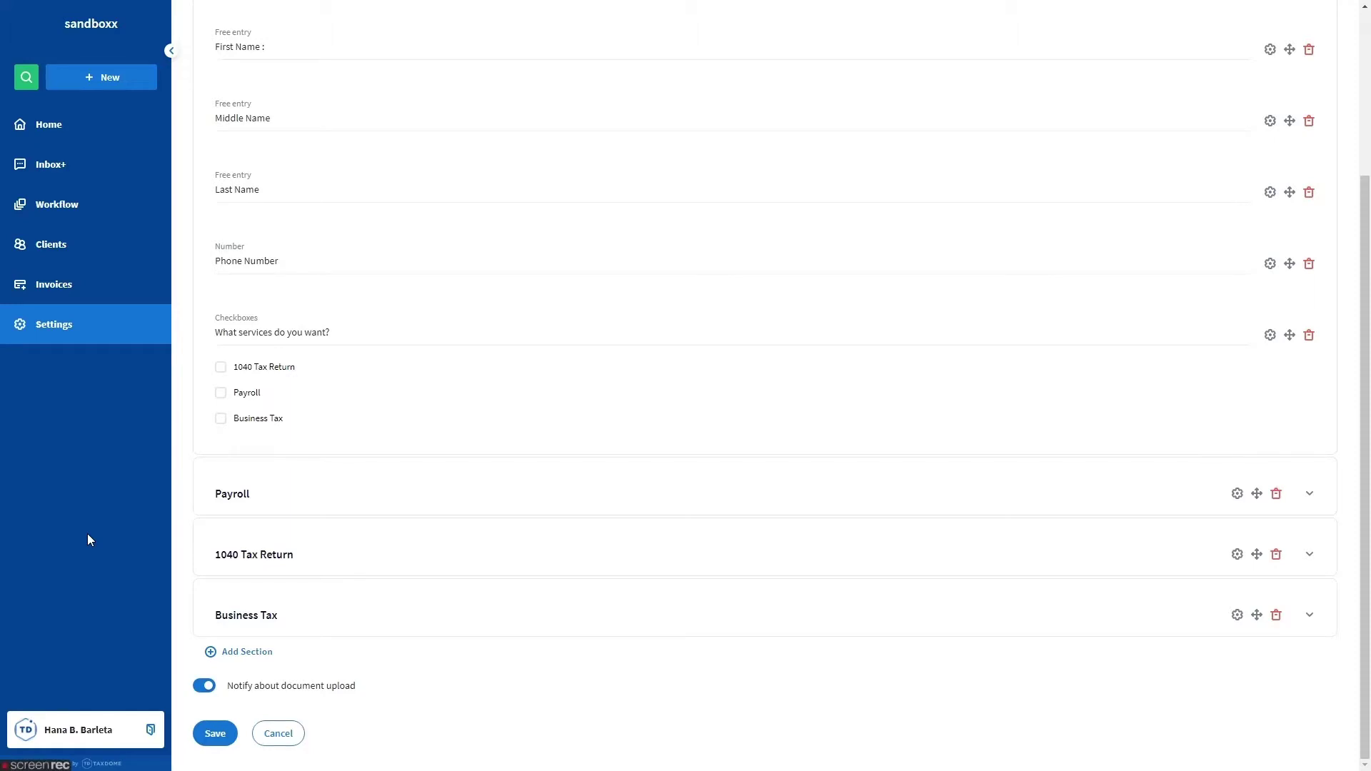
Expand the 1040 Tax Return section to review its questions, then collapse it
{"action": "scroll", "coordinate": [276, 576], "scroll_direction": "up", "scroll_amount": 3}
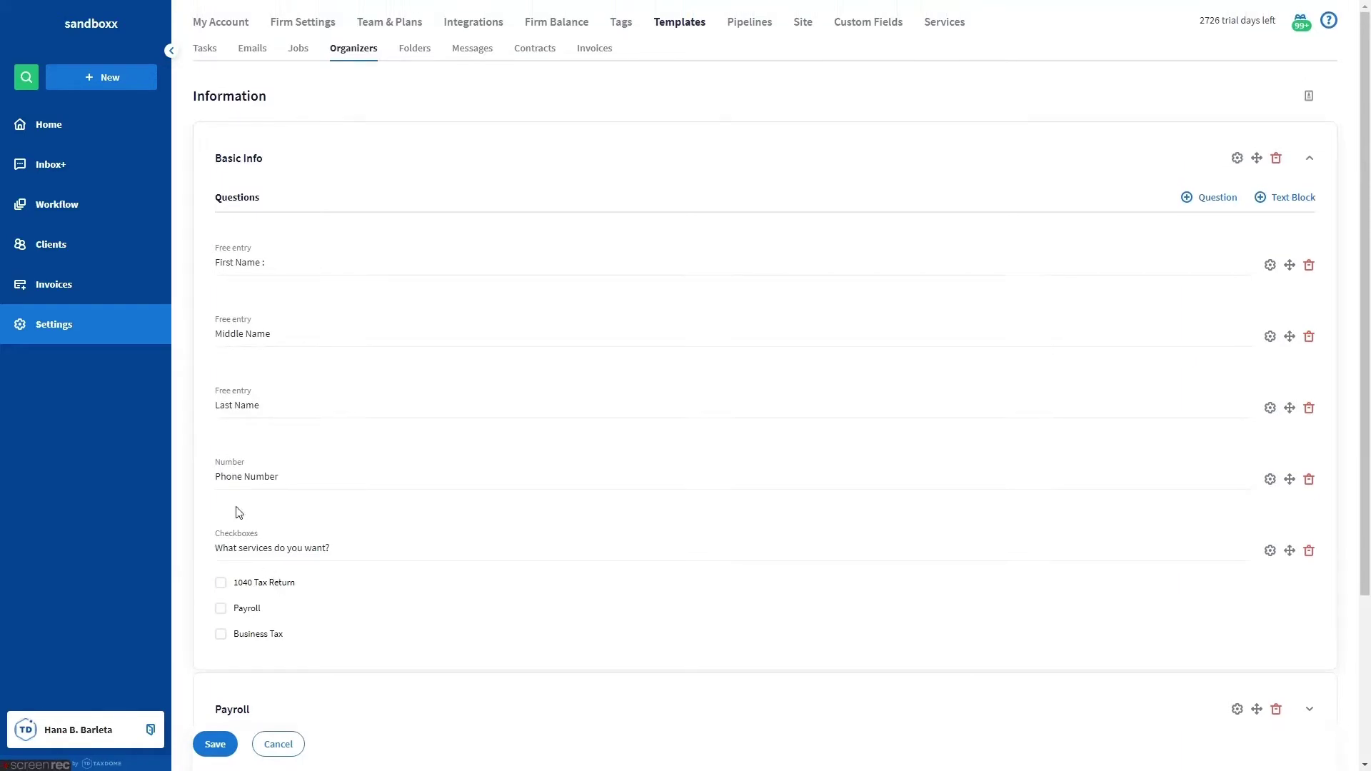
{"action": "scroll", "coordinate": [260, 641], "scroll_direction": "down", "scroll_amount": 3}
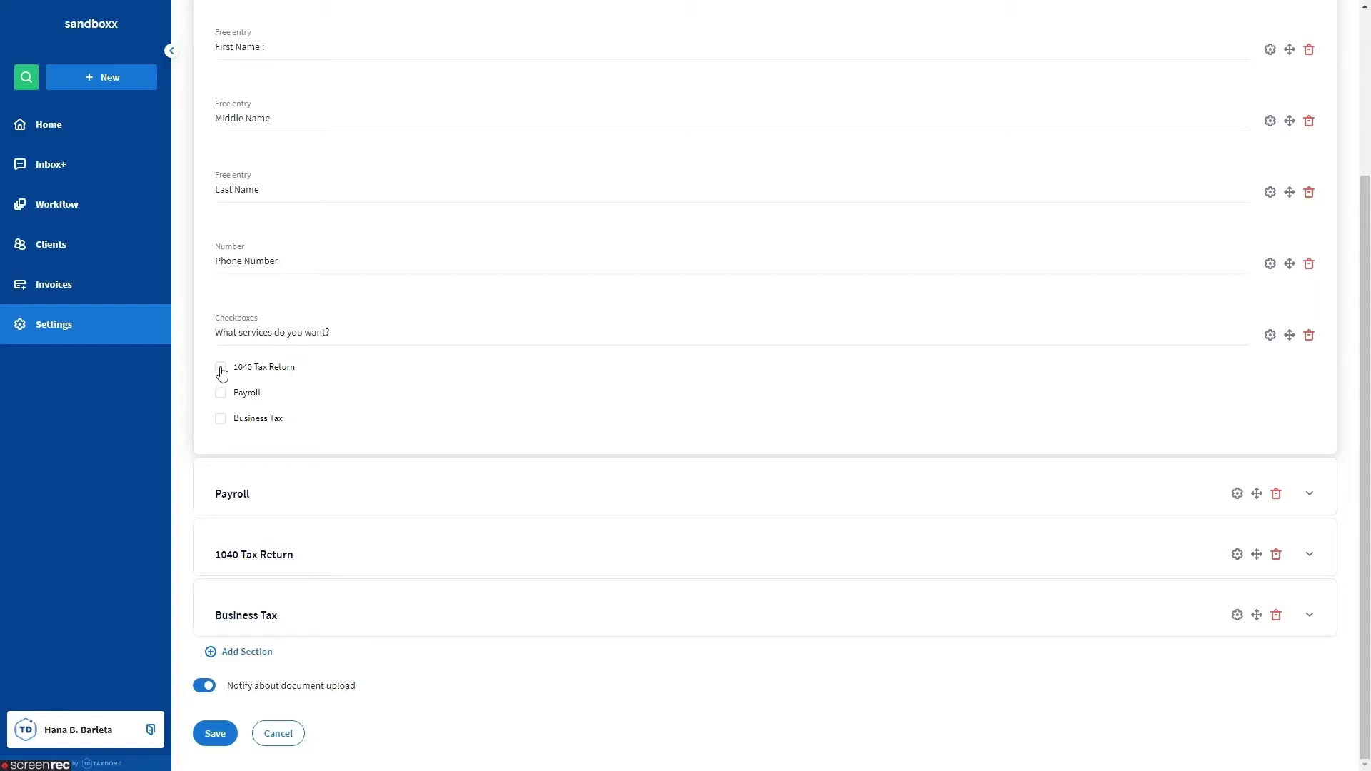
{"action": "left_click", "coordinate": [248, 554]}
{"action": "scroll", "coordinate": [248, 554], "scroll_direction": "down", "scroll_amount": 3}
{"action": "scroll", "coordinate": [250, 443], "scroll_direction": "down", "scroll_amount": 2}
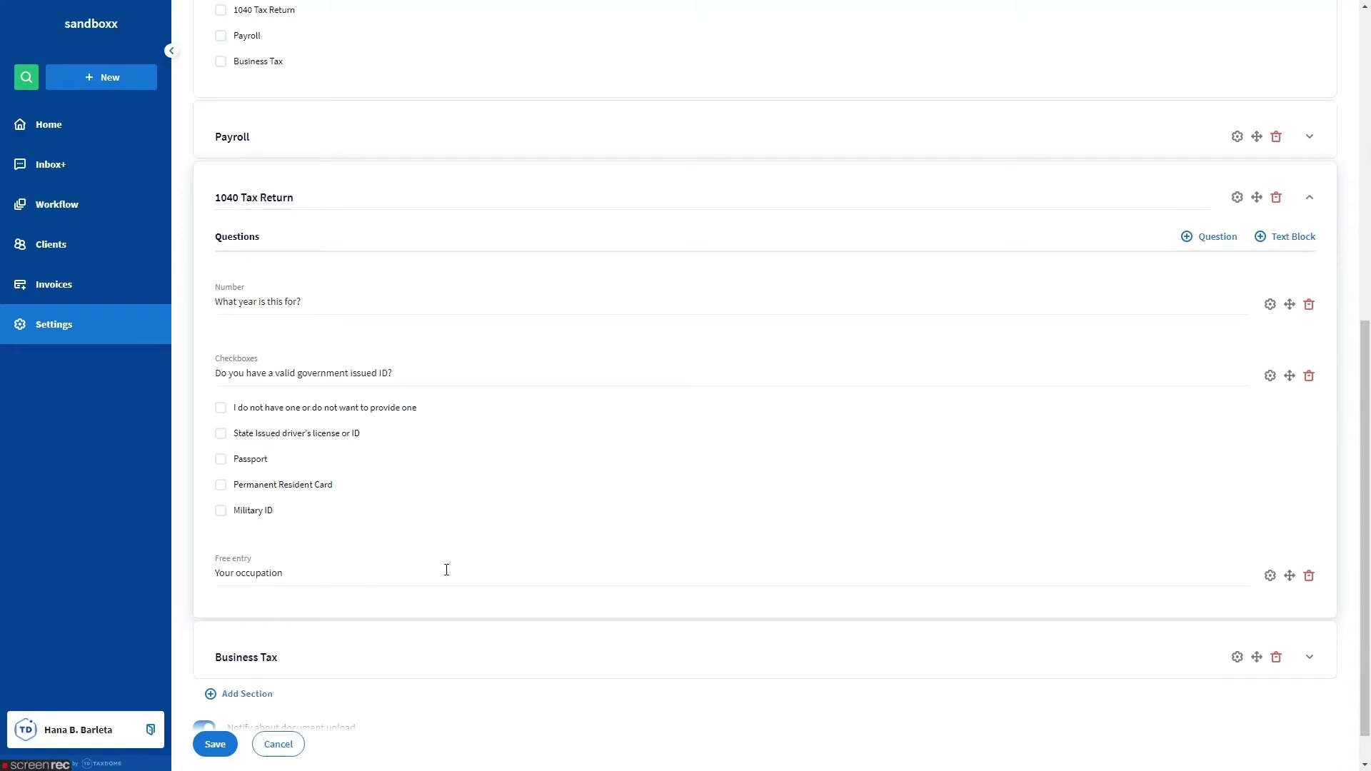
{"action": "left_click", "coordinate": [1311, 199]}
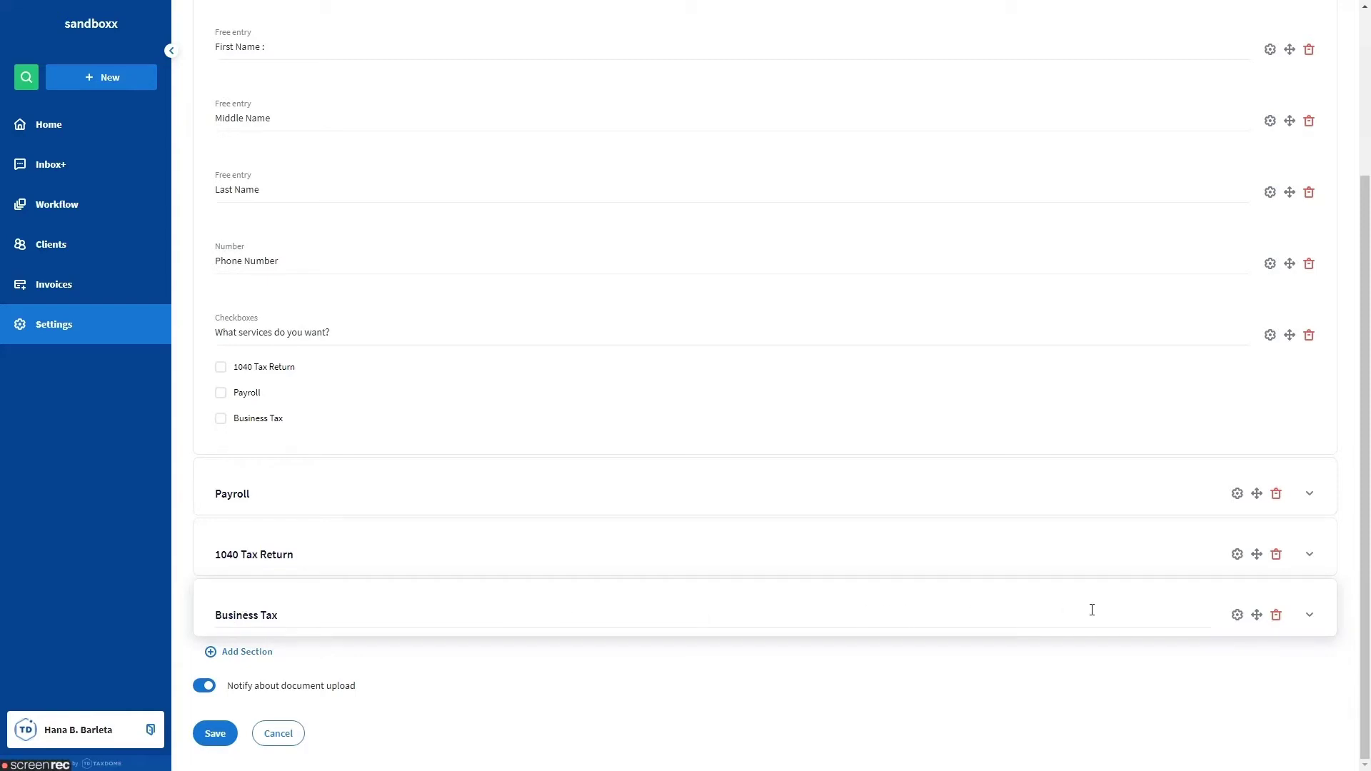
Add a Mode All condition to Payroll: 'What services do you want?' answered Payroll
{"action": "left_click", "coordinate": [1238, 493]}
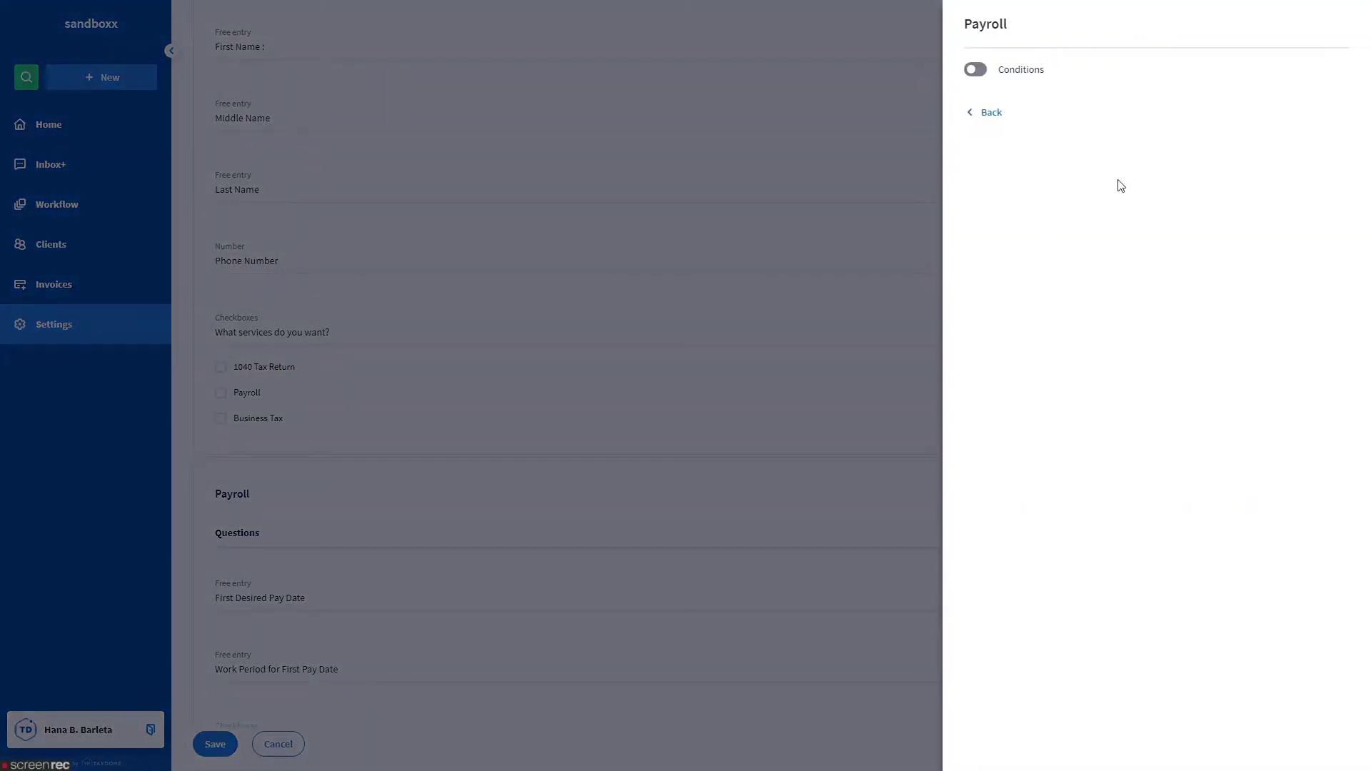
{"action": "left_click", "coordinate": [978, 70]}
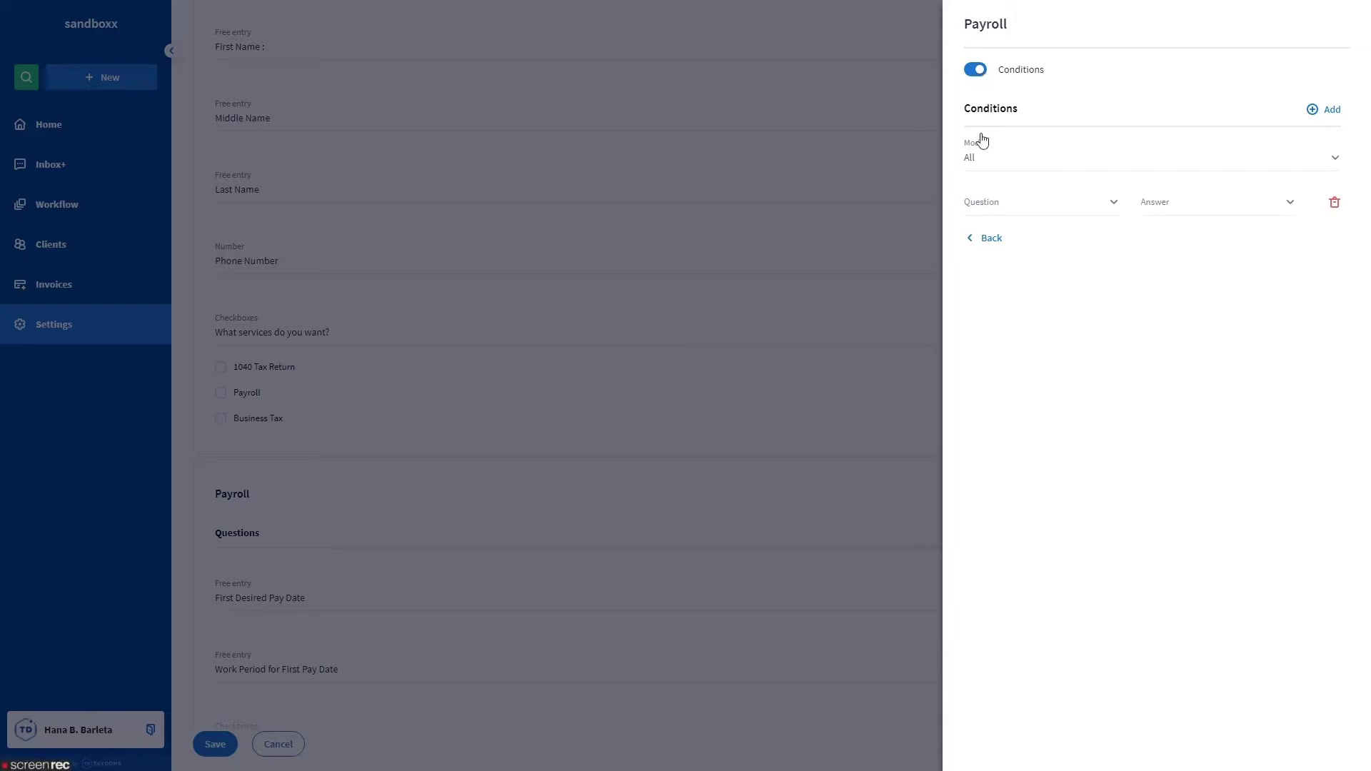
{"action": "left_click", "coordinate": [982, 161]}
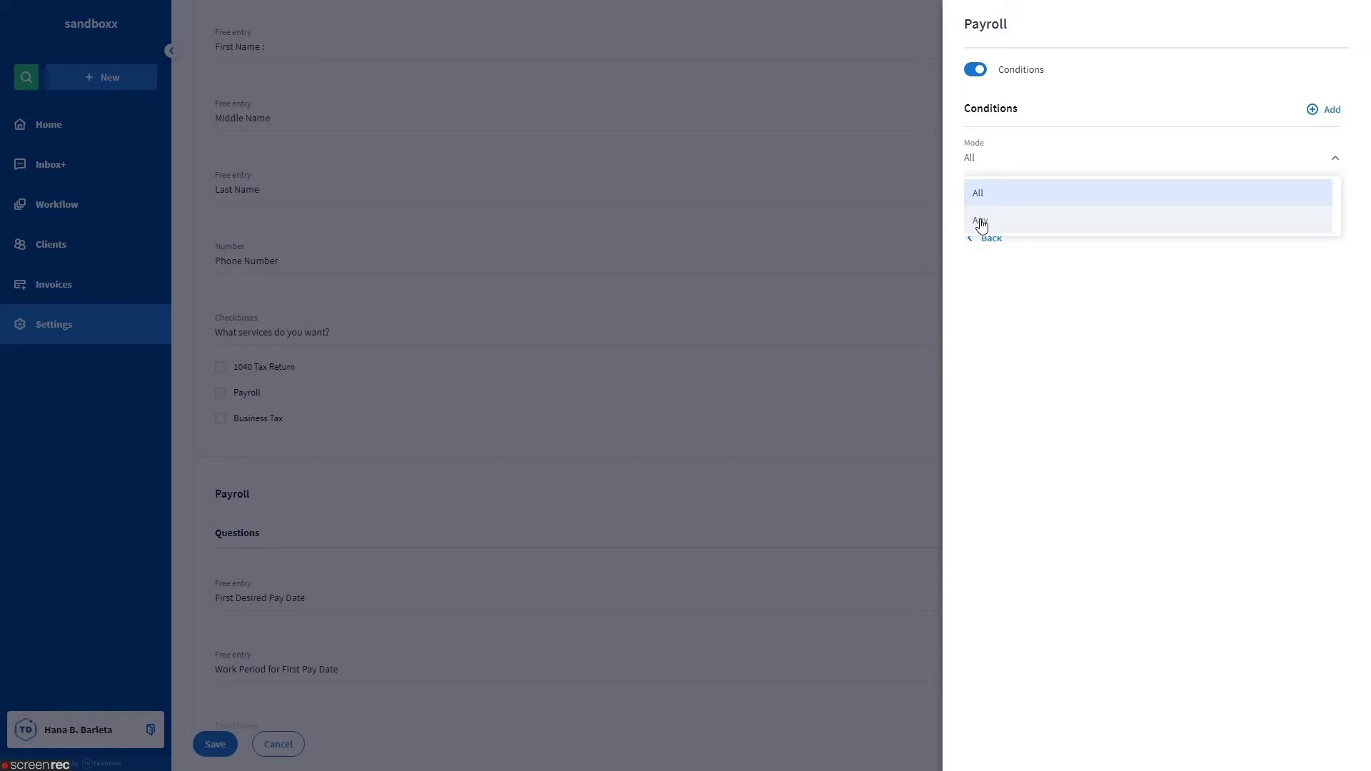
{"action": "left_click", "coordinate": [1030, 270]}
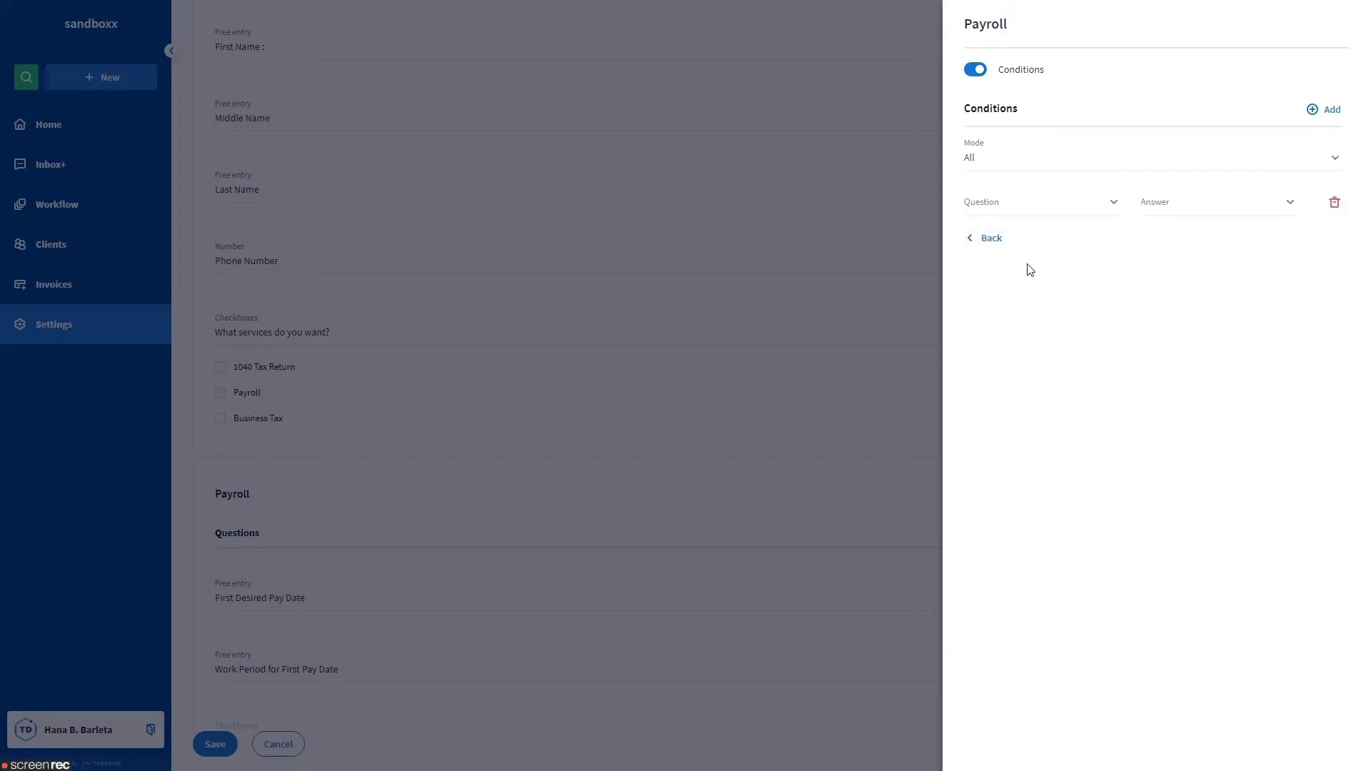
{"action": "left_click", "coordinate": [1036, 212]}
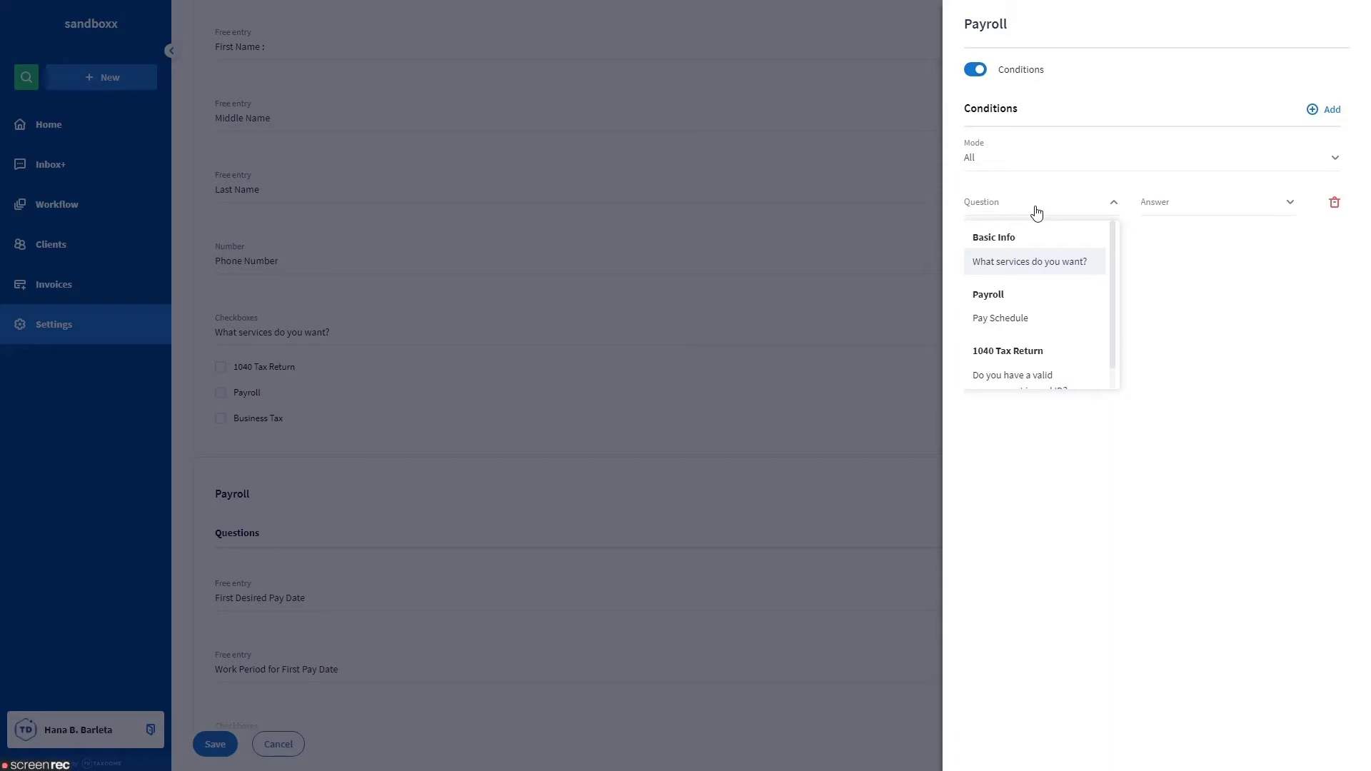
{"action": "left_click", "coordinate": [1045, 266]}
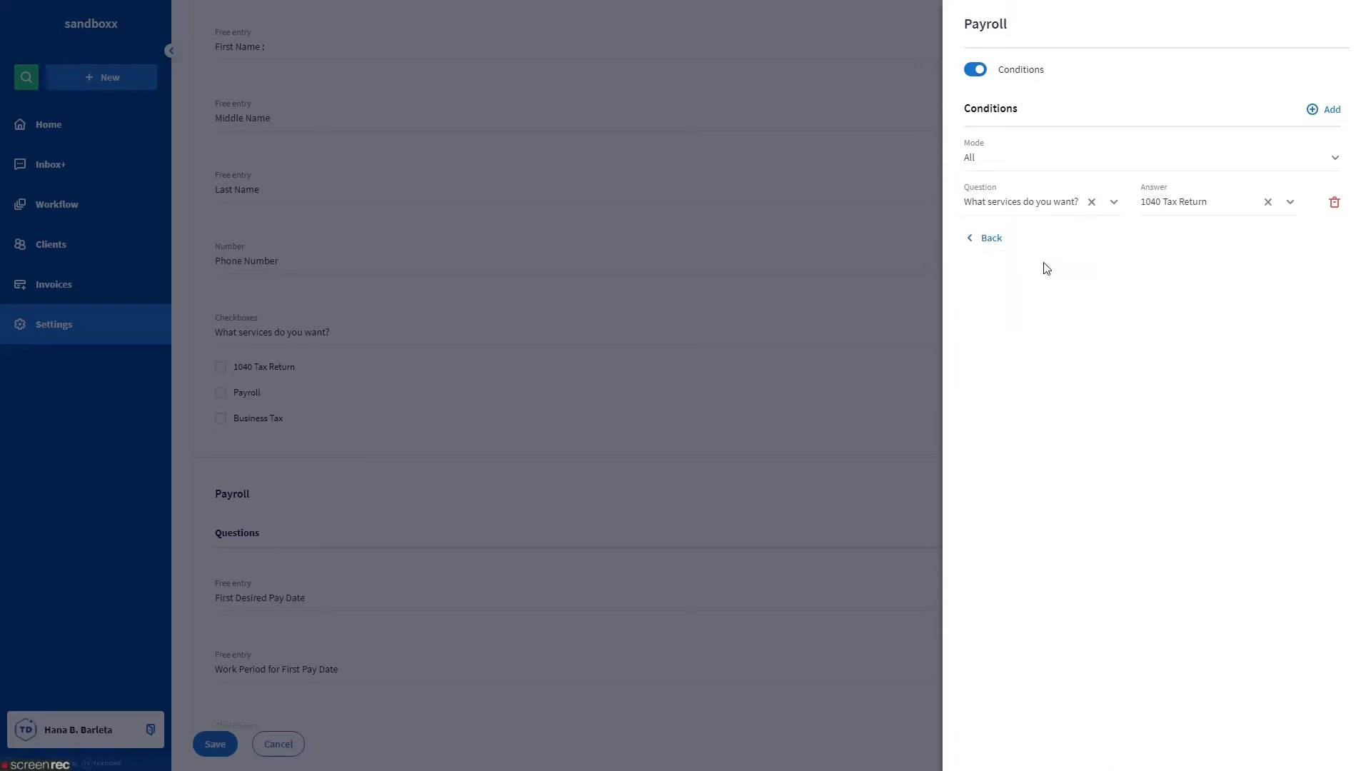
{"action": "left_click", "coordinate": [1194, 208]}
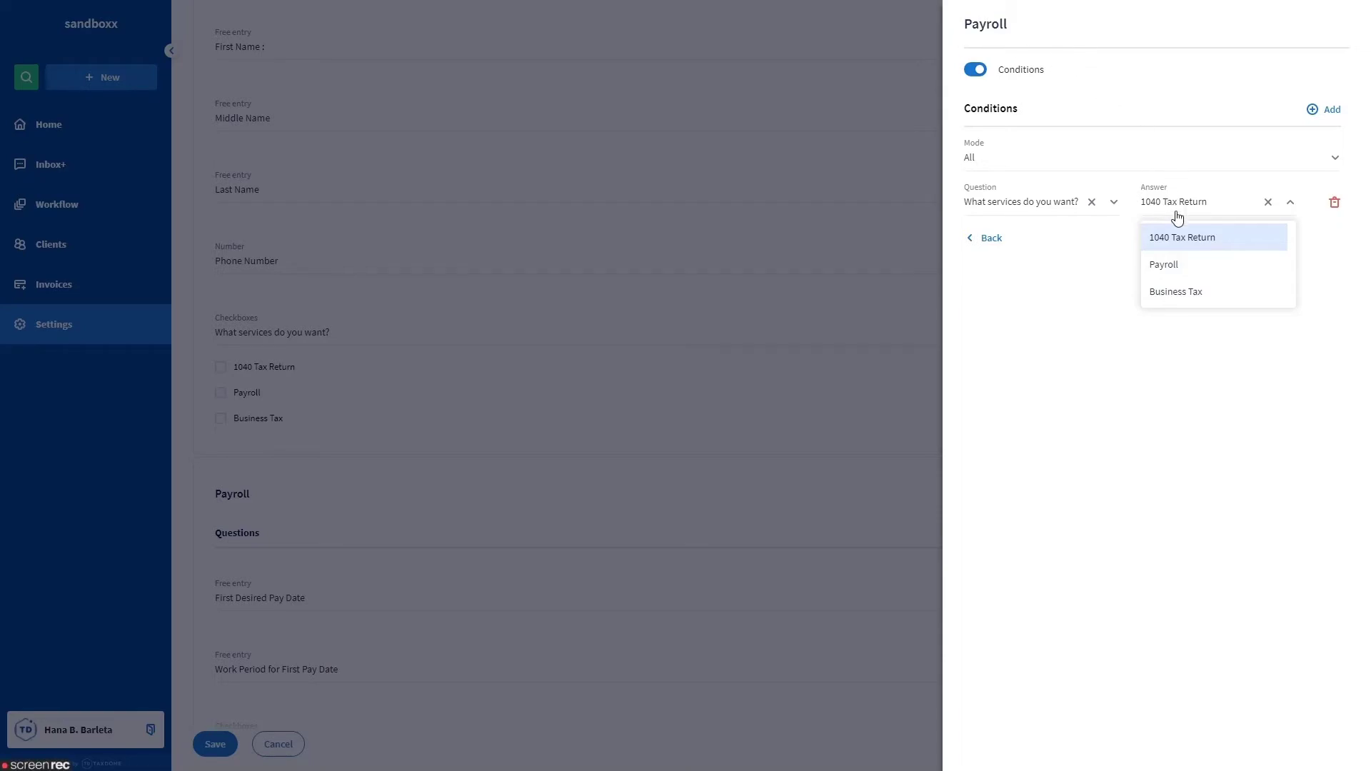
{"action": "left_click", "coordinate": [1167, 268]}
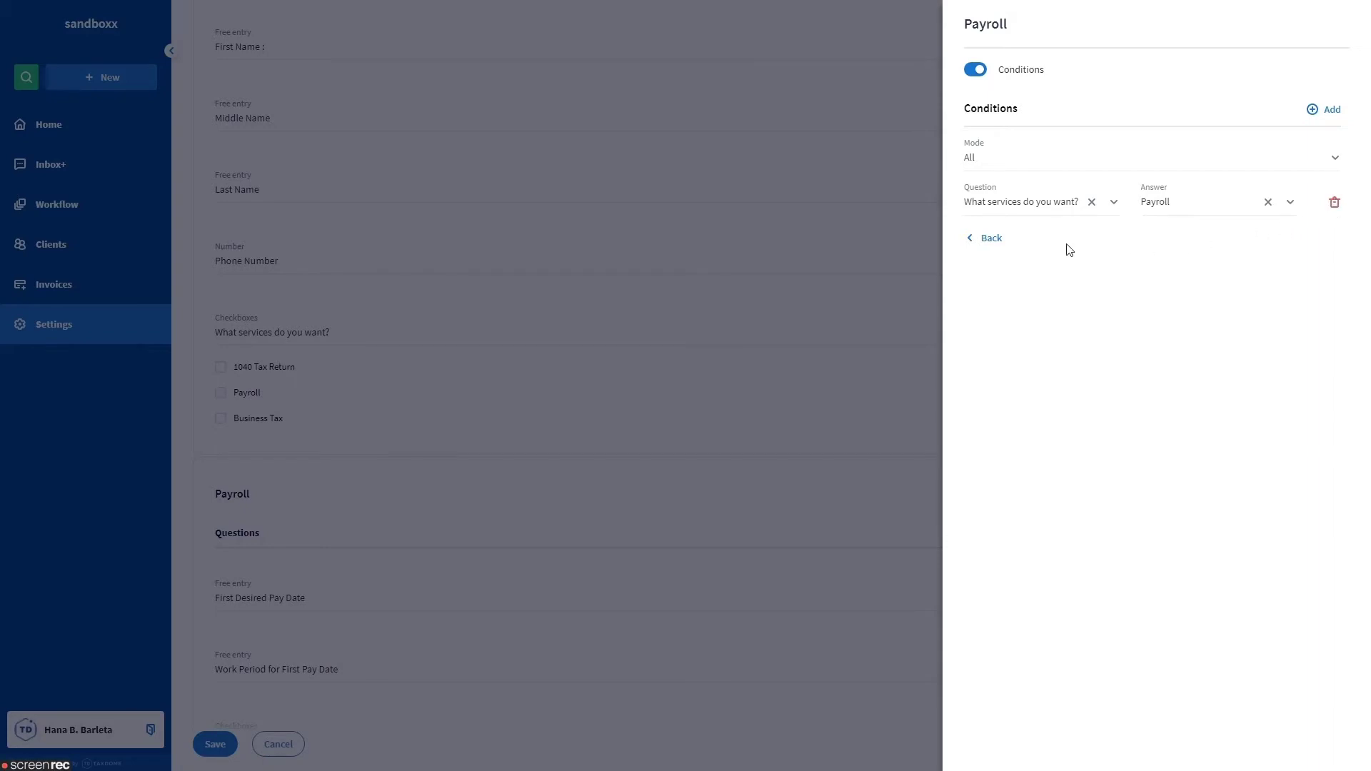
{"action": "left_click", "coordinate": [997, 249]}
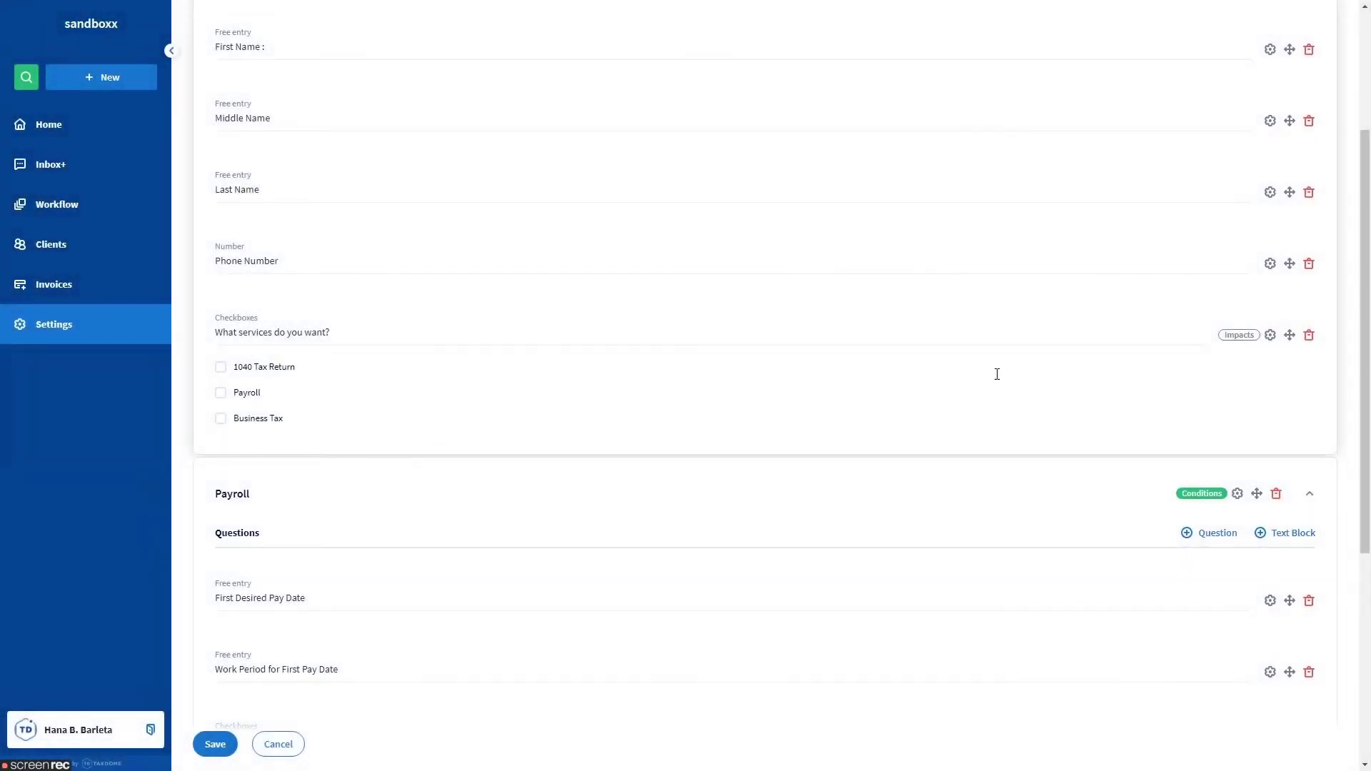
Give the 1040 Tax Return section a condition based on 'What services do you want?'
{"action": "scroll", "coordinate": [992, 385], "scroll_direction": "down", "scroll_amount": 2}
{"action": "scroll", "coordinate": [993, 386], "scroll_direction": "down", "scroll_amount": 2}
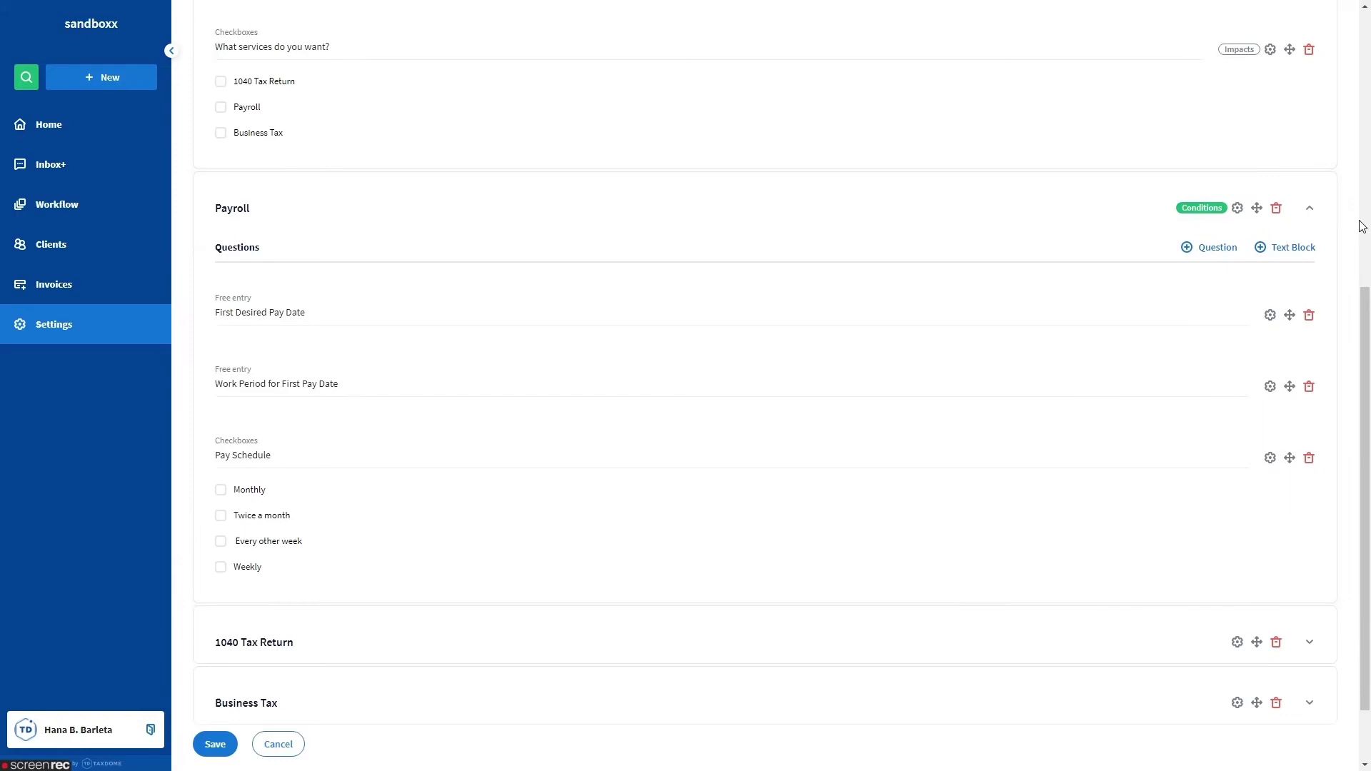
{"action": "left_click", "coordinate": [1313, 208]}
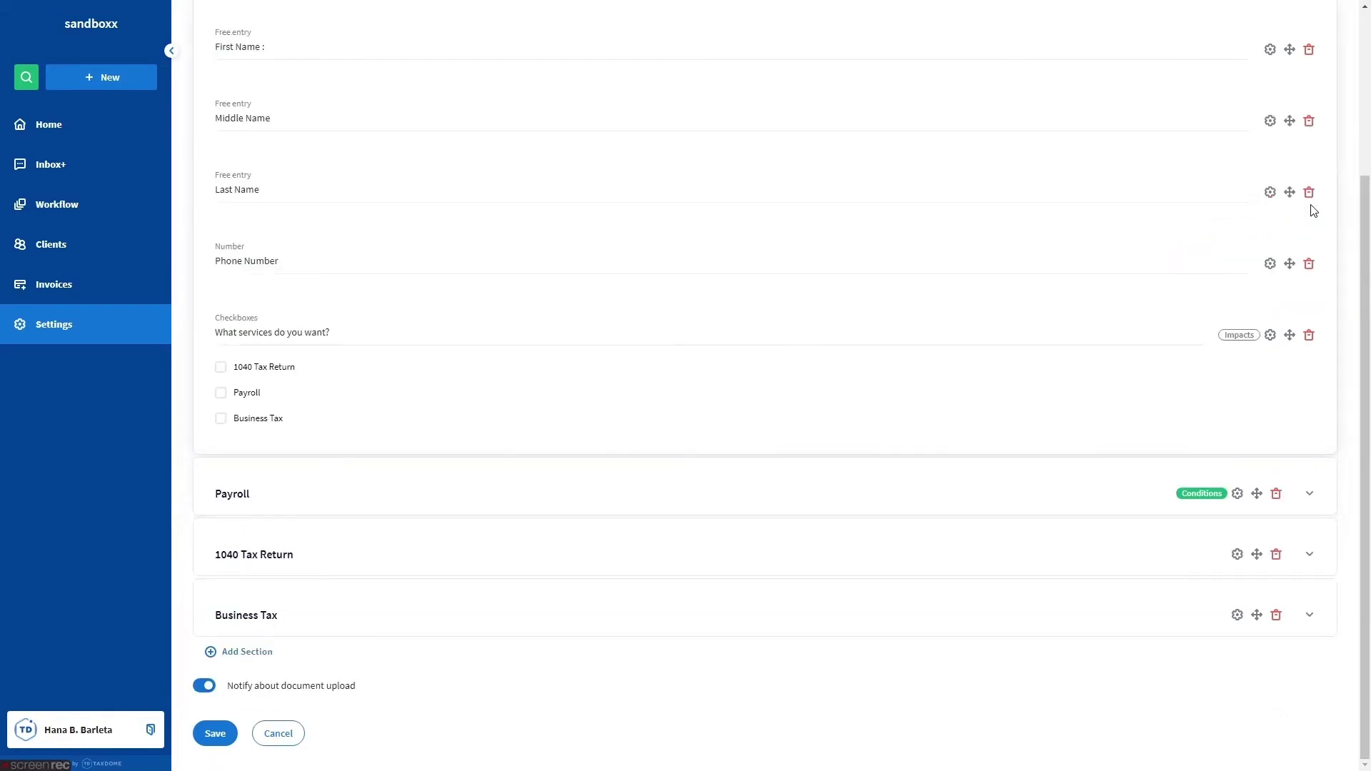
{"action": "left_click", "coordinate": [1237, 555]}
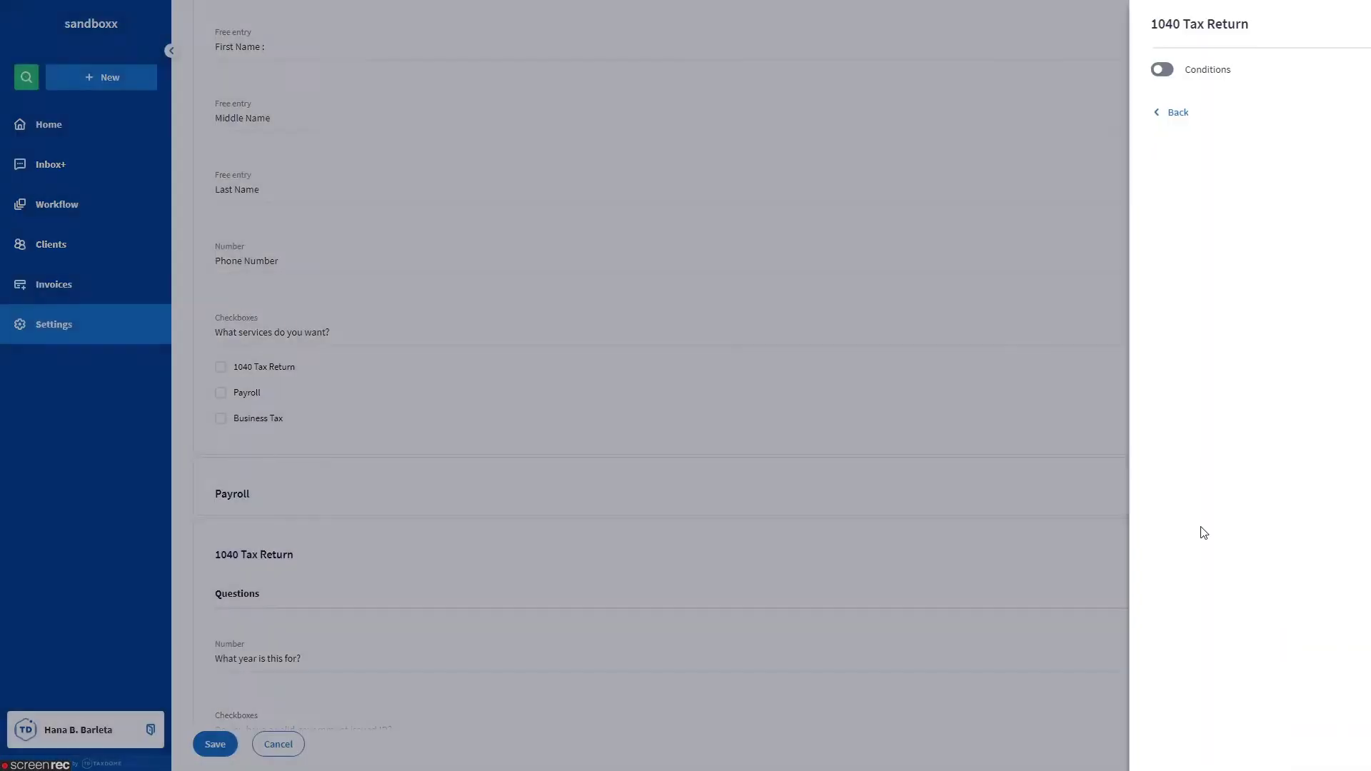
{"action": "left_click", "coordinate": [976, 69]}
{"action": "left_click", "coordinate": [990, 205]}
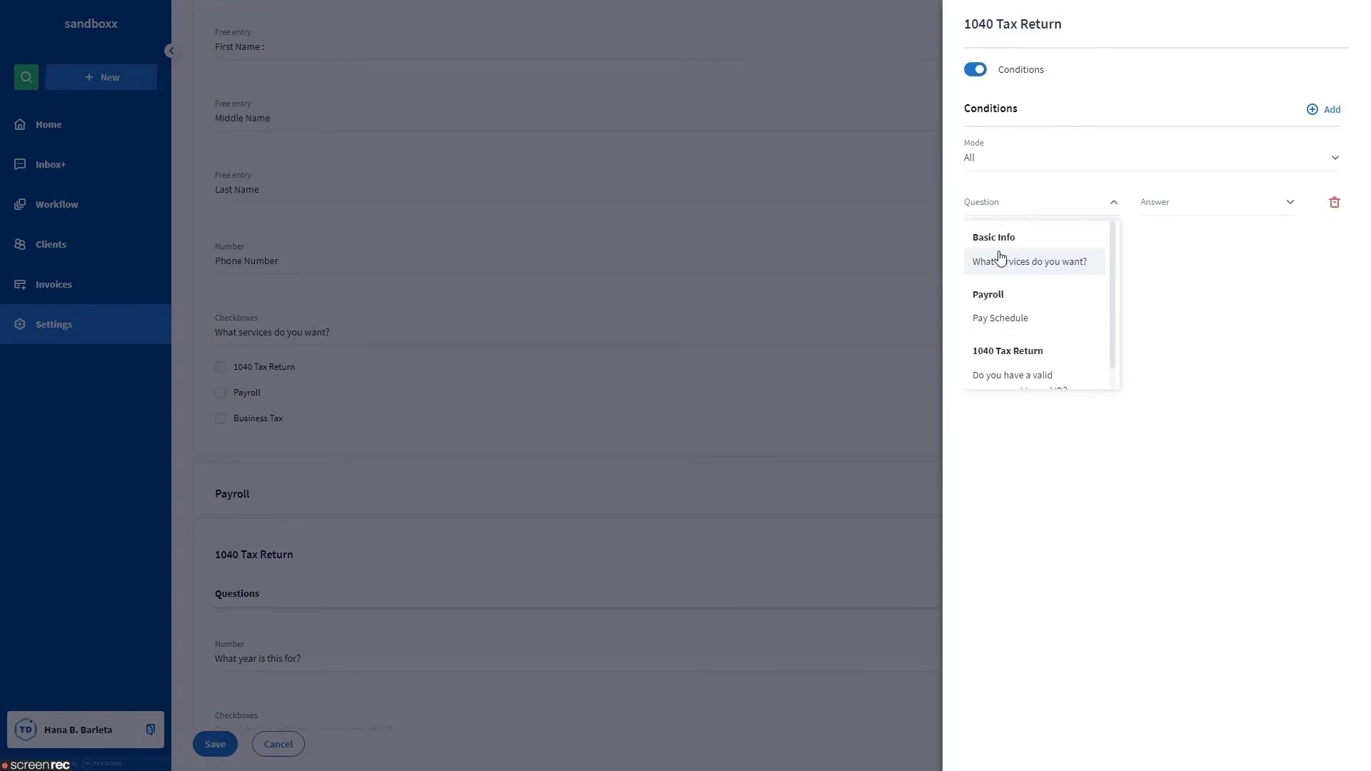
{"action": "left_click", "coordinate": [997, 259]}
{"action": "left_click", "coordinate": [973, 238]}
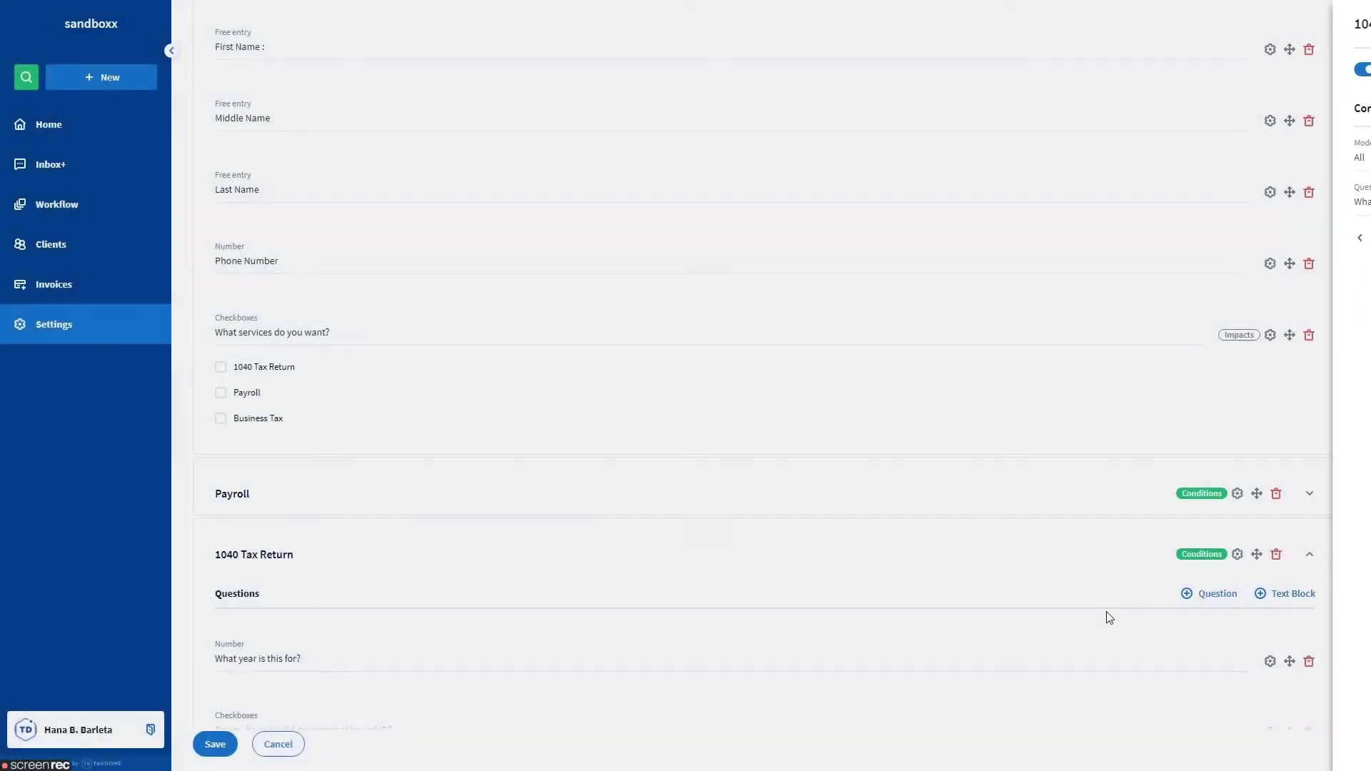
Condition the Business Tax section on 'What services do you want?' being answered Business Tax
{"action": "scroll", "coordinate": [1108, 615], "scroll_direction": "down", "scroll_amount": 3}
{"action": "left_click", "coordinate": [1310, 342]}
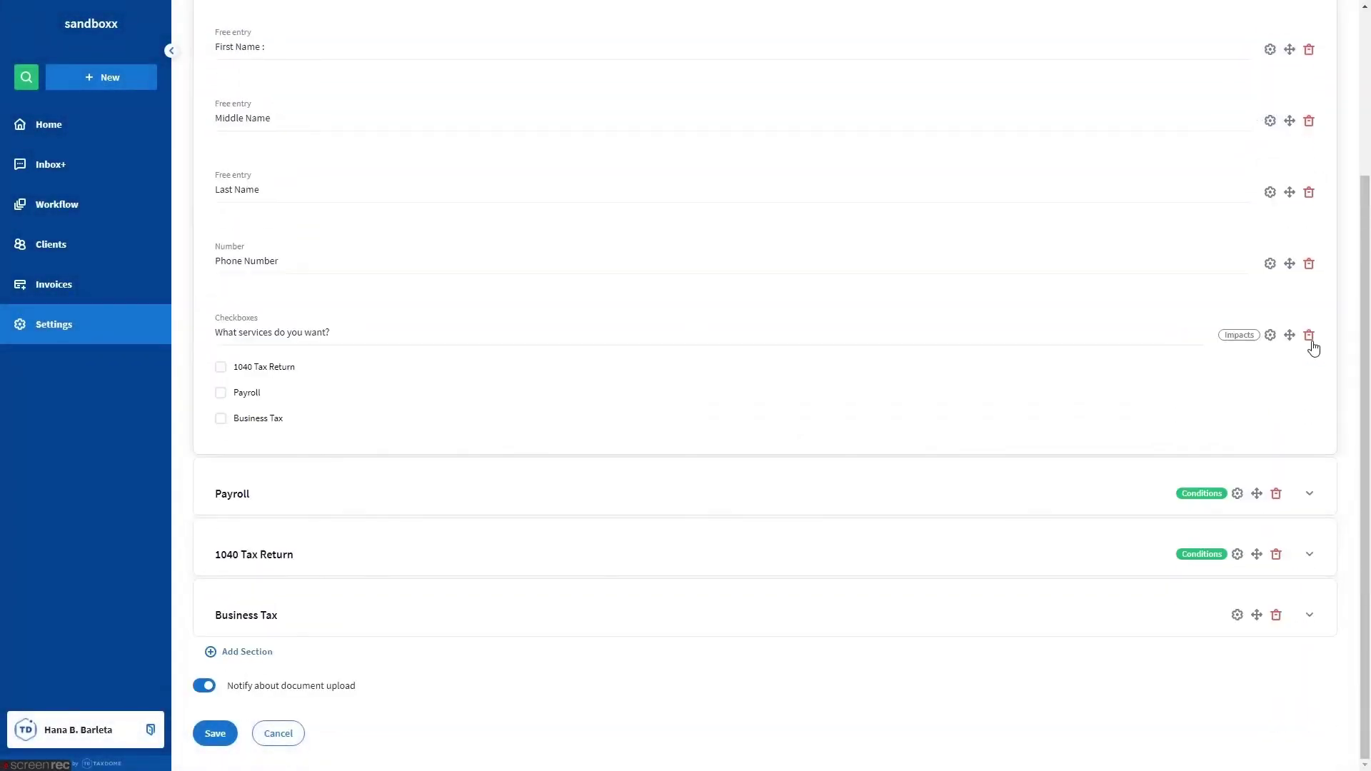
{"action": "left_click", "coordinate": [1238, 615]}
{"action": "left_click", "coordinate": [976, 70]}
{"action": "left_click", "coordinate": [1021, 203]}
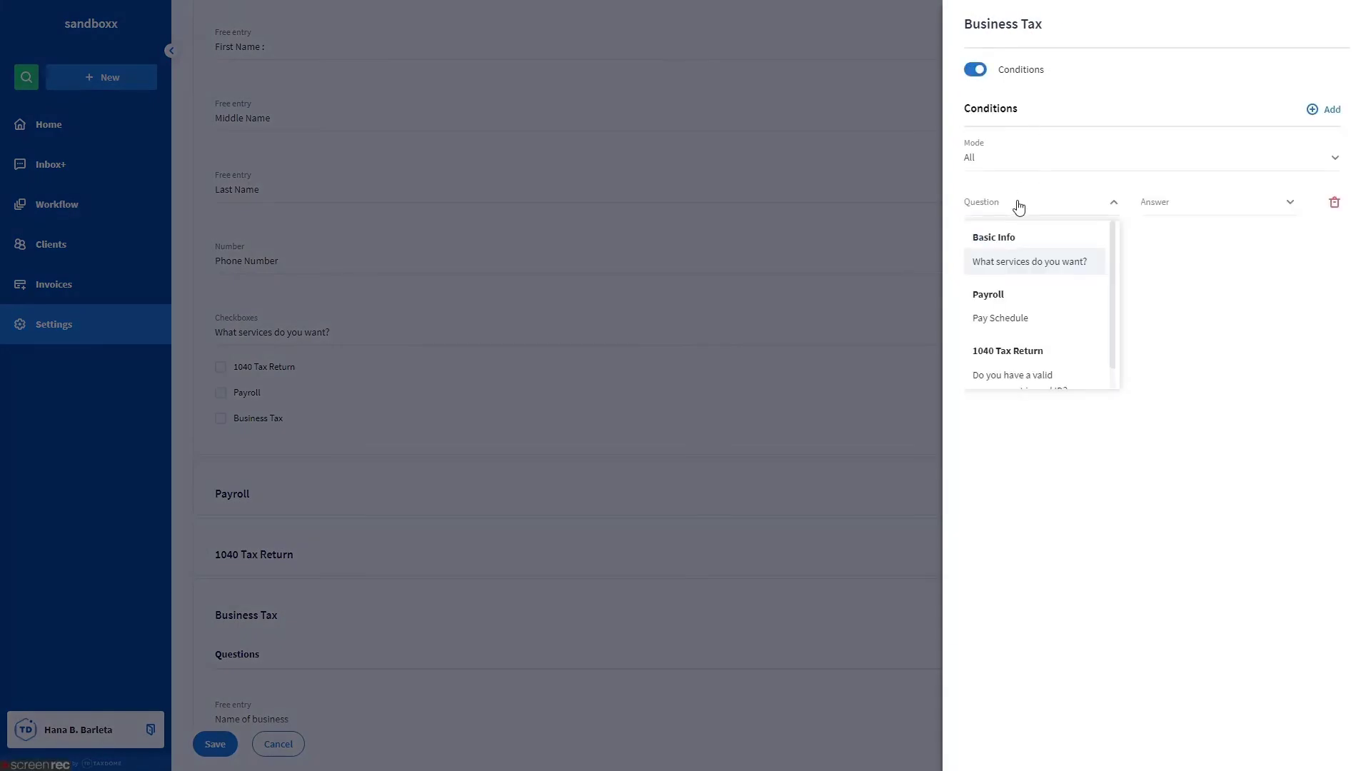
{"action": "left_click", "coordinate": [1018, 263]}
{"action": "left_click", "coordinate": [1172, 206]}
{"action": "left_click", "coordinate": [1169, 290]}
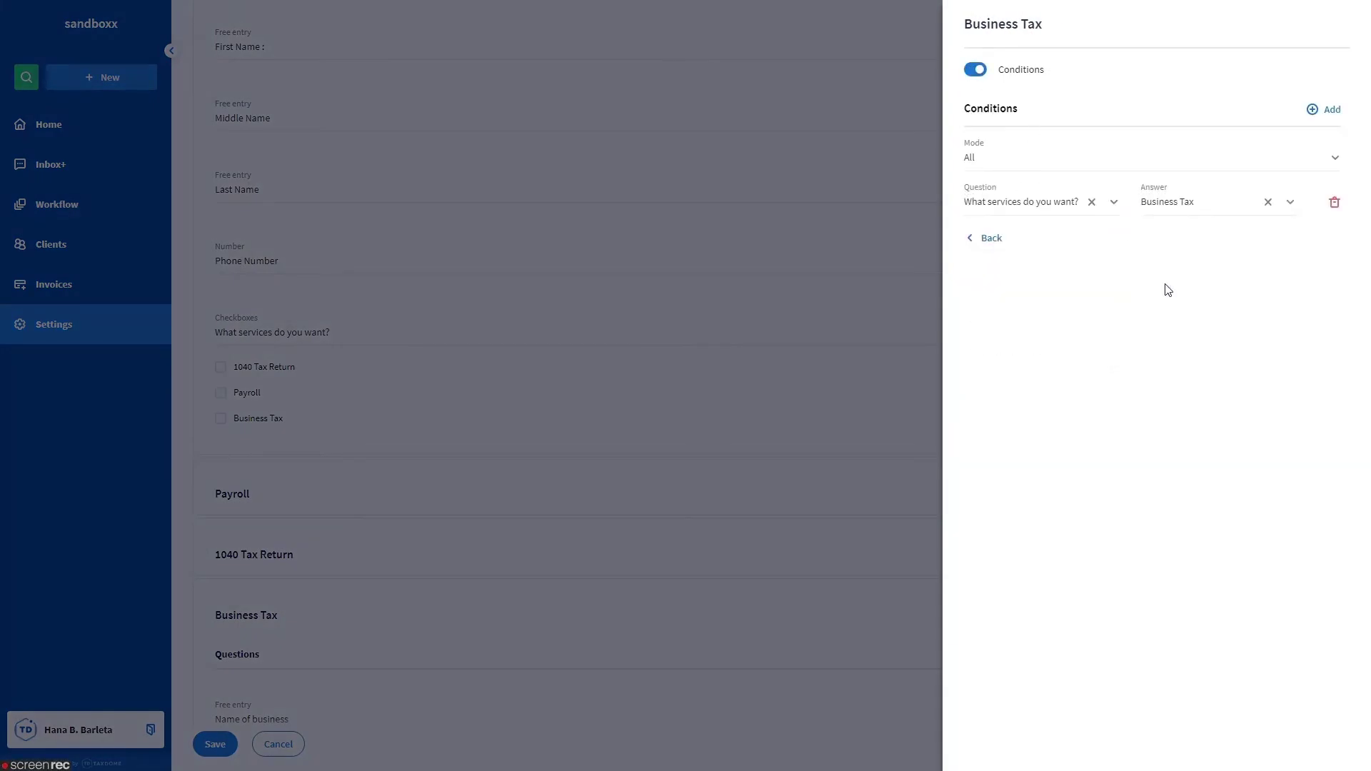
{"action": "left_click", "coordinate": [971, 240]}
{"action": "scroll", "coordinate": [1071, 557], "scroll_direction": "down", "scroll_amount": 4}
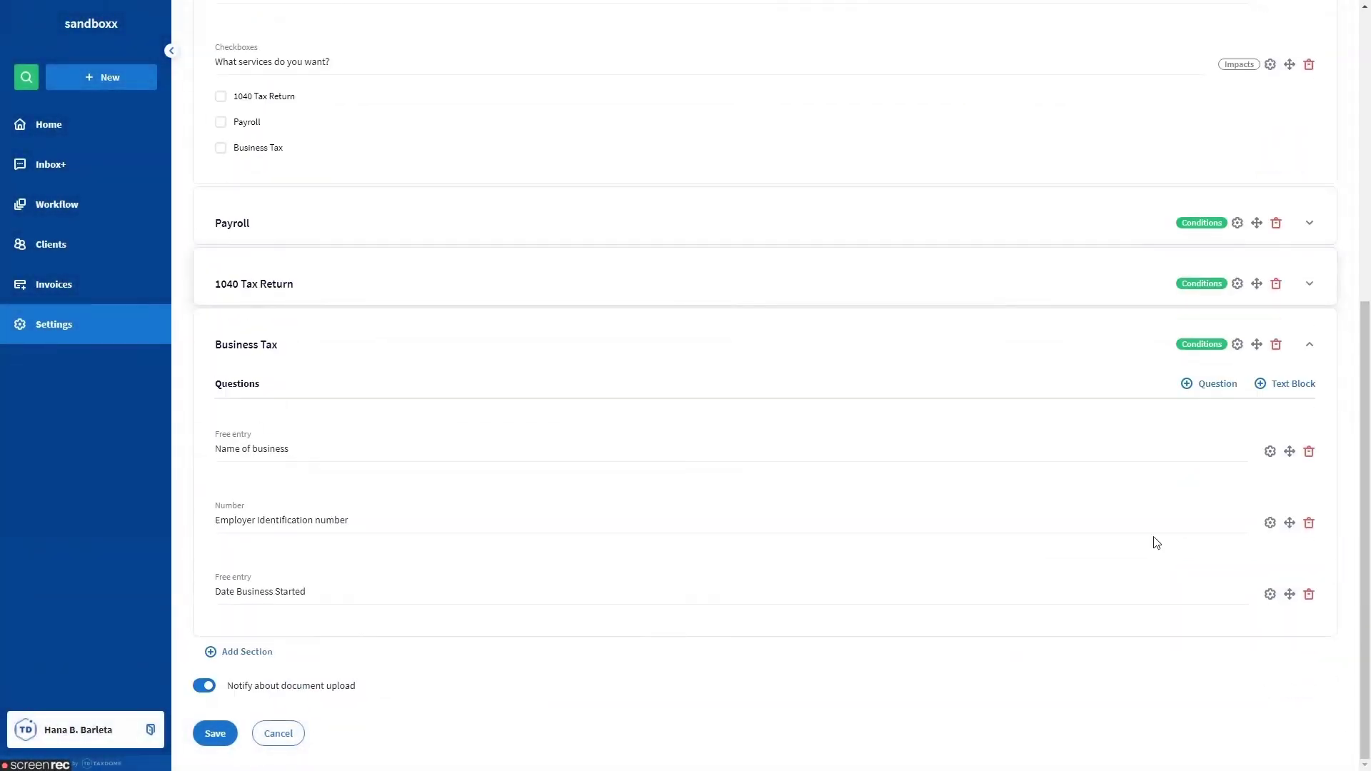
Collapse Business Tax, check the sections' Conditions and Impacts badges, and reopen Payroll for review
{"action": "left_click", "coordinate": [1309, 346]}
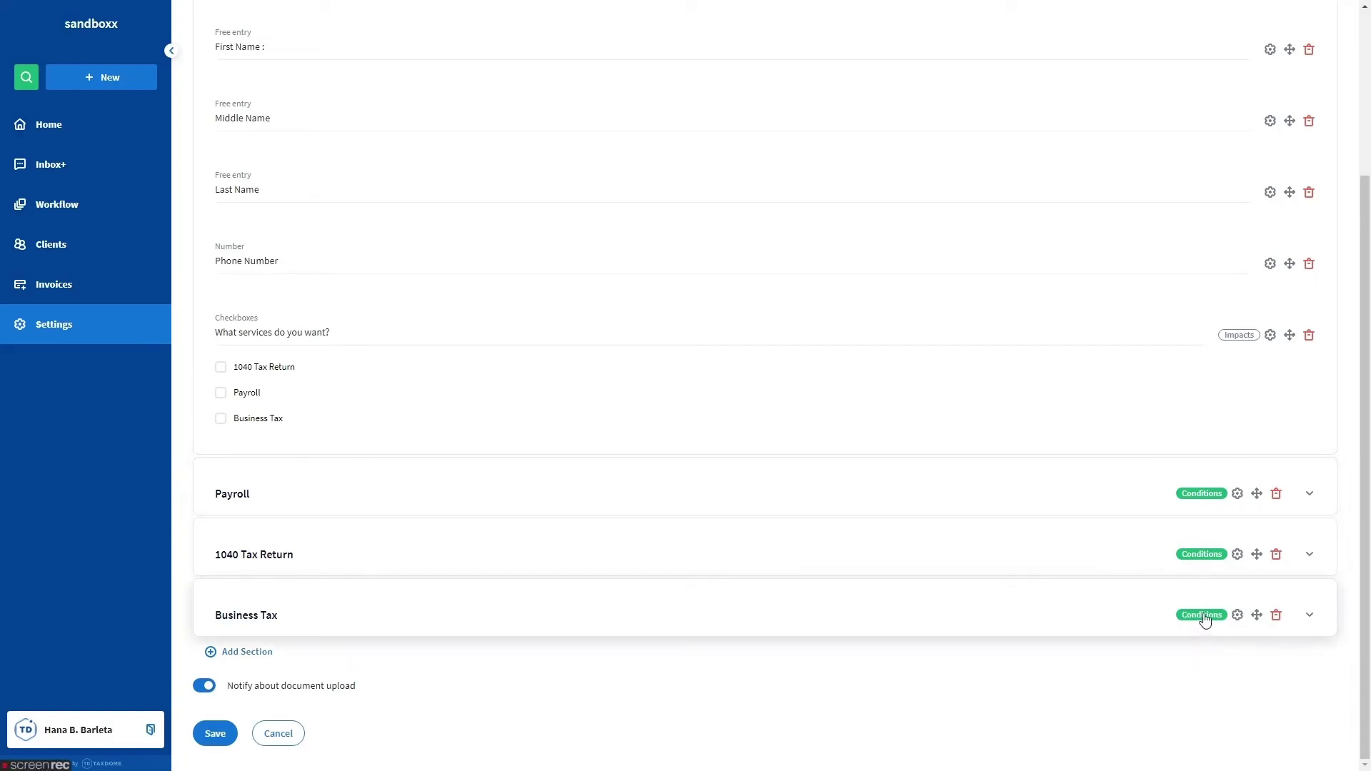
{"action": "mouse_move", "coordinate": [1202, 555]}
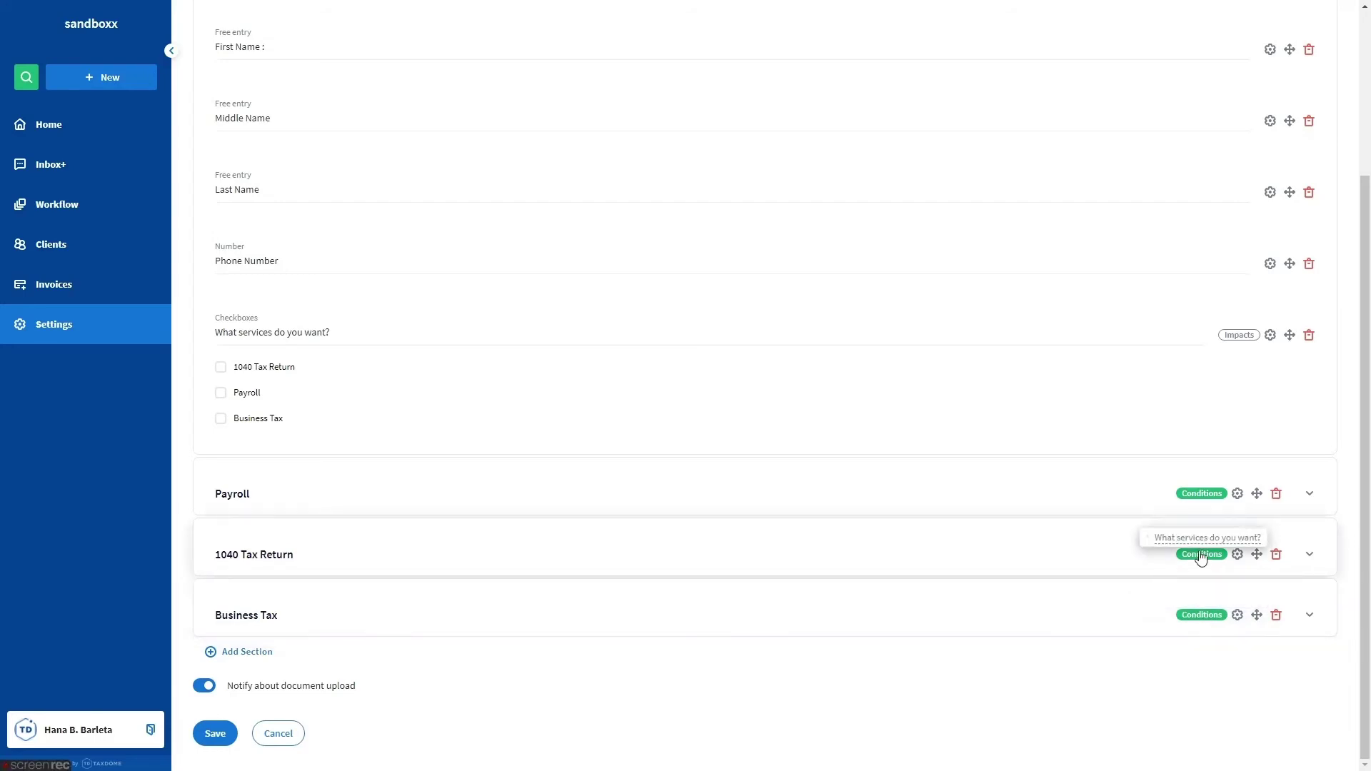
{"action": "left_click", "coordinate": [1200, 500]}
{"action": "scroll", "coordinate": [1078, 459], "scroll_direction": "down", "scroll_amount": 4}
{"action": "scroll", "coordinate": [894, 313], "scroll_direction": "up", "scroll_amount": 4}
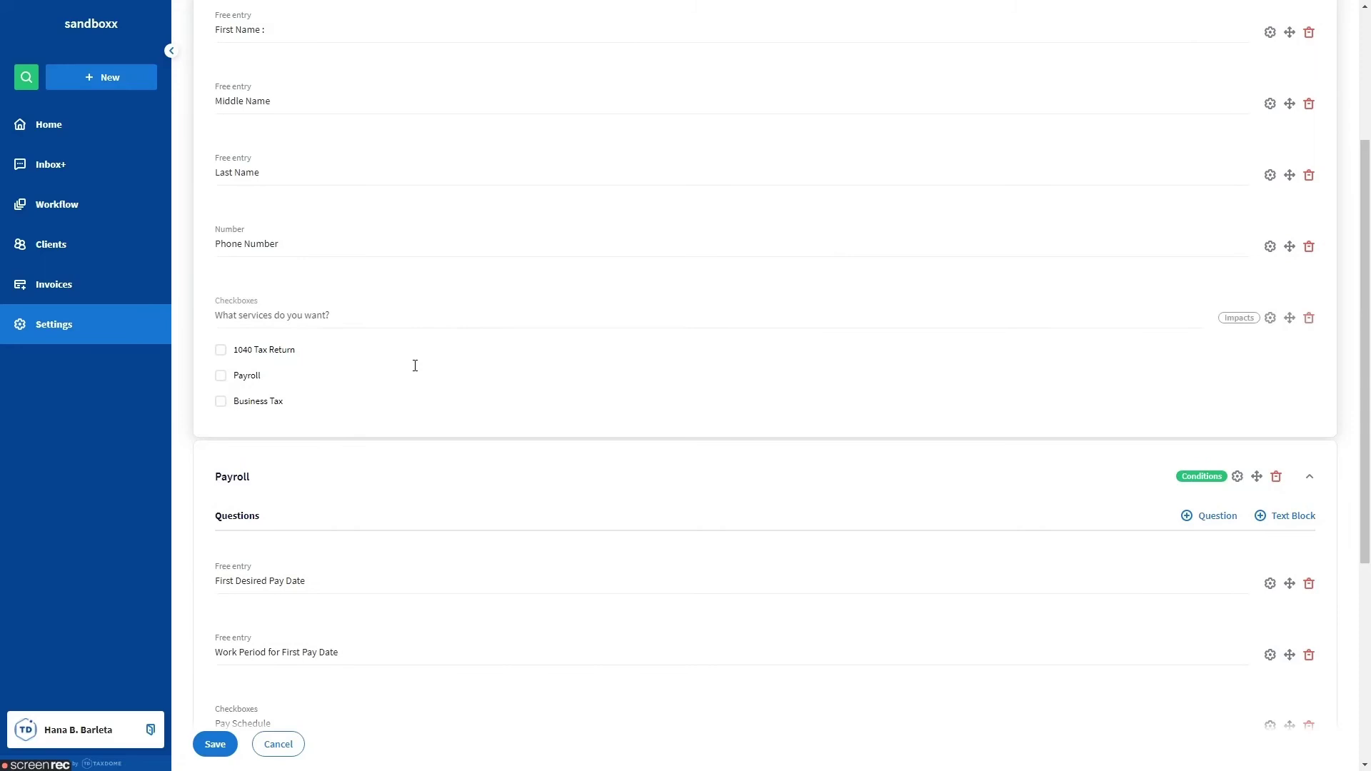
{"action": "mouse_move", "coordinate": [1244, 326]}
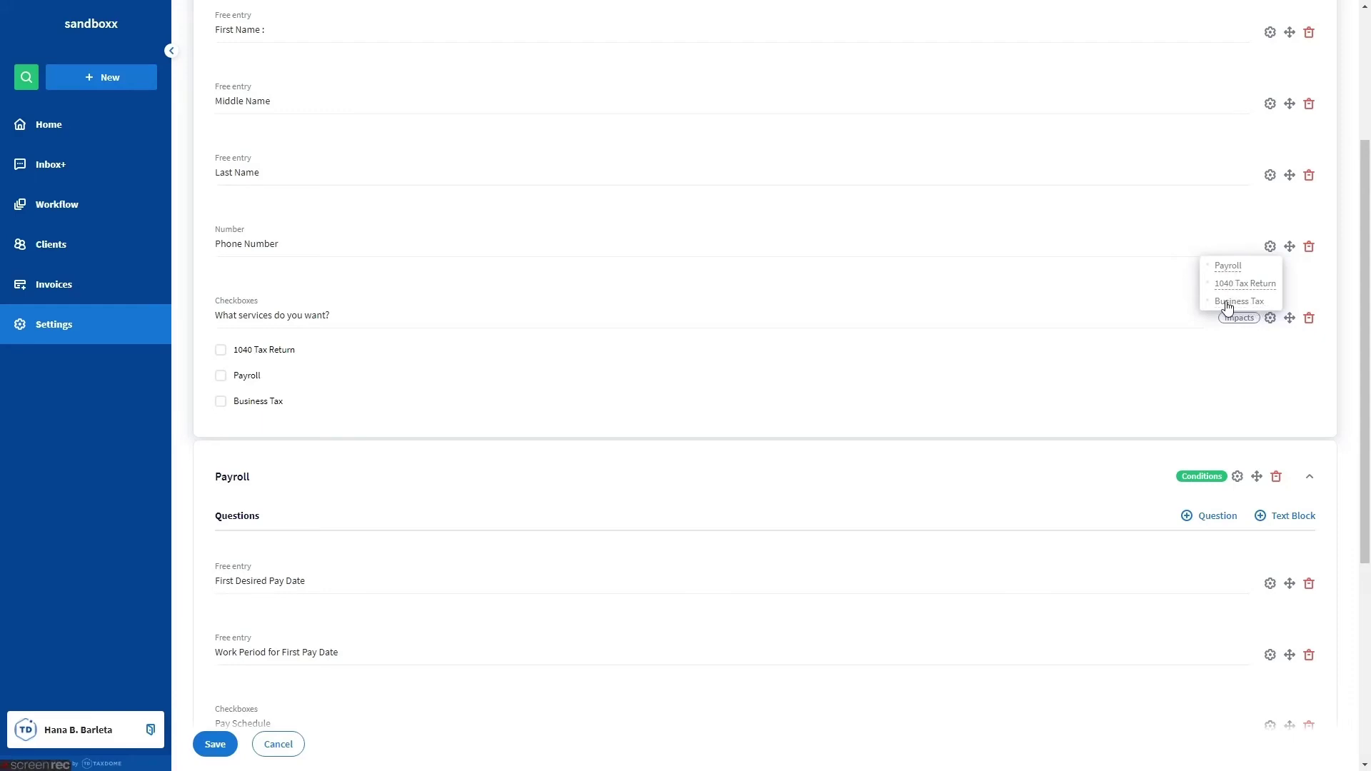
{"action": "scroll", "coordinate": [1238, 305], "scroll_direction": "down", "scroll_amount": 9}
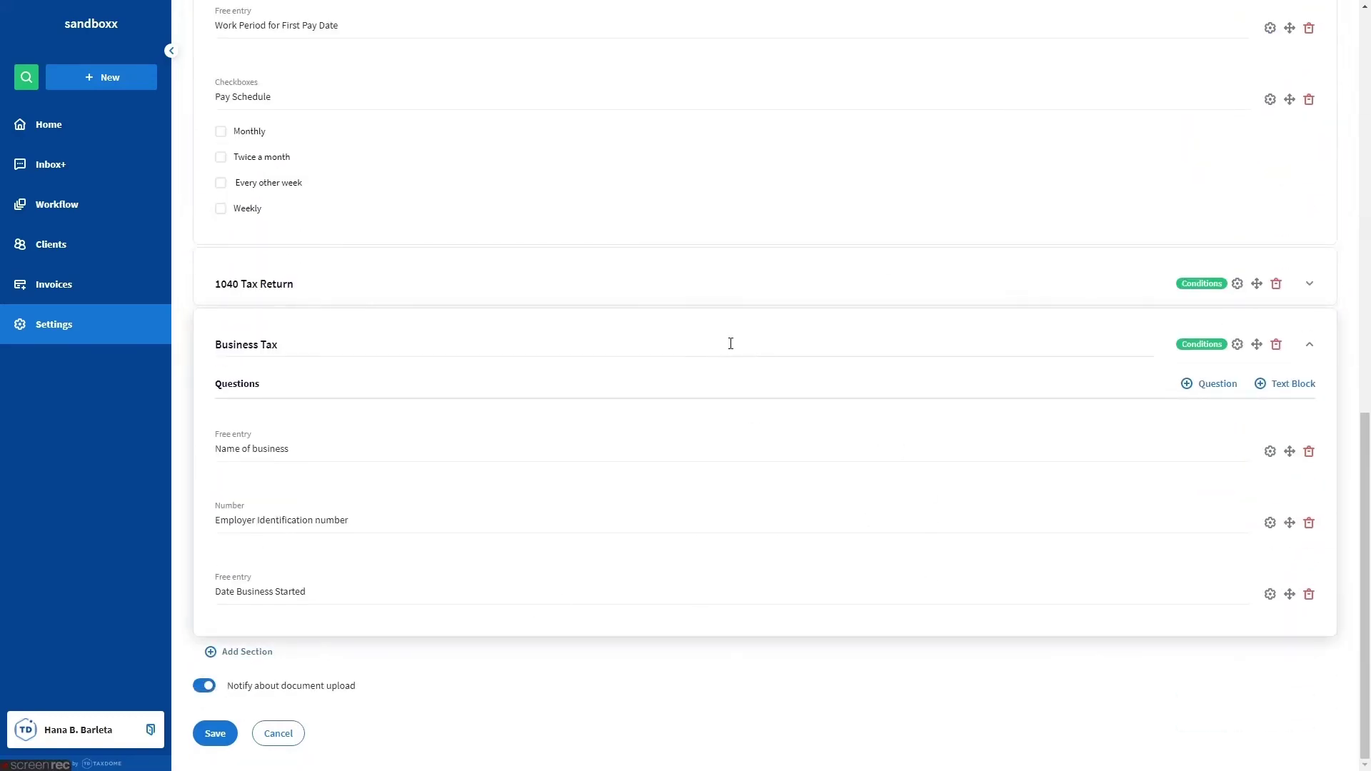
Save the Information template and create an Information organizer for the selected client
{"action": "left_click", "coordinate": [218, 740]}
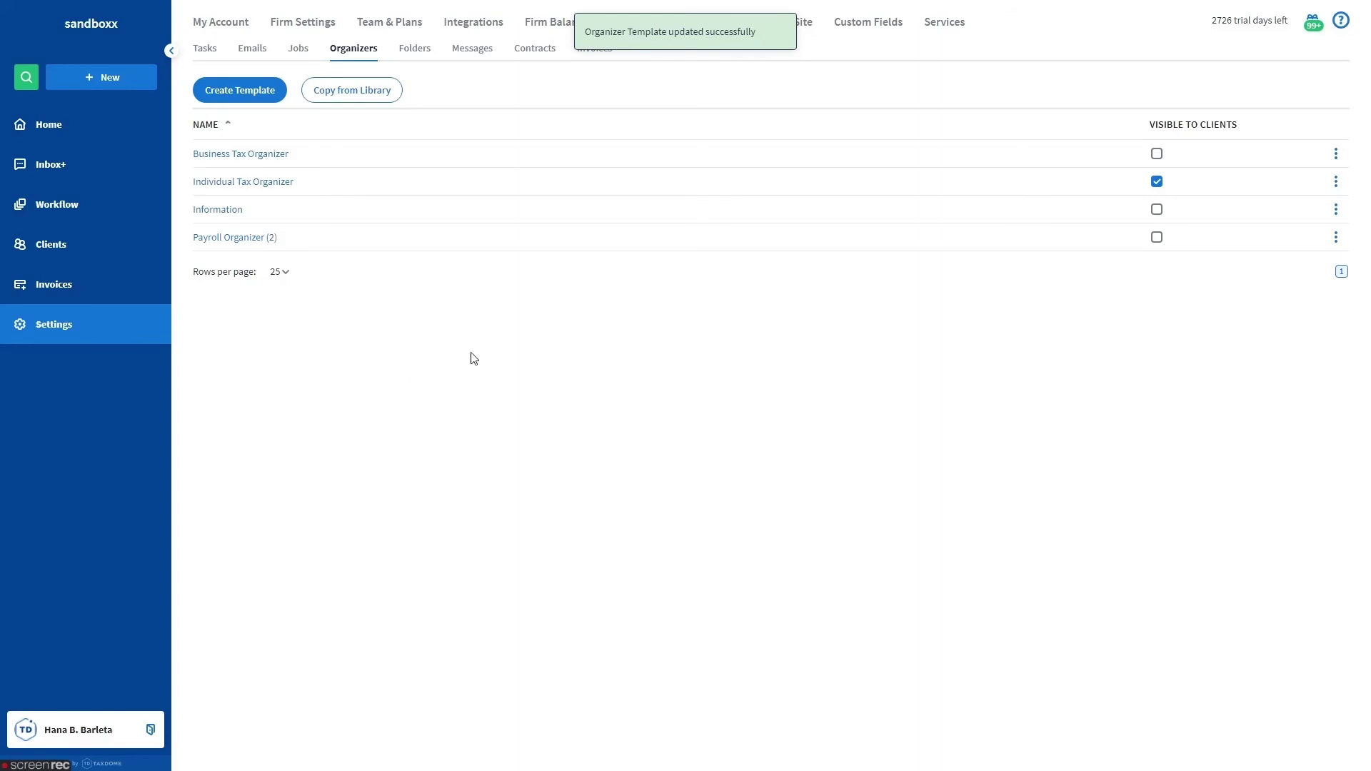
{"action": "left_click", "coordinate": [106, 82]}
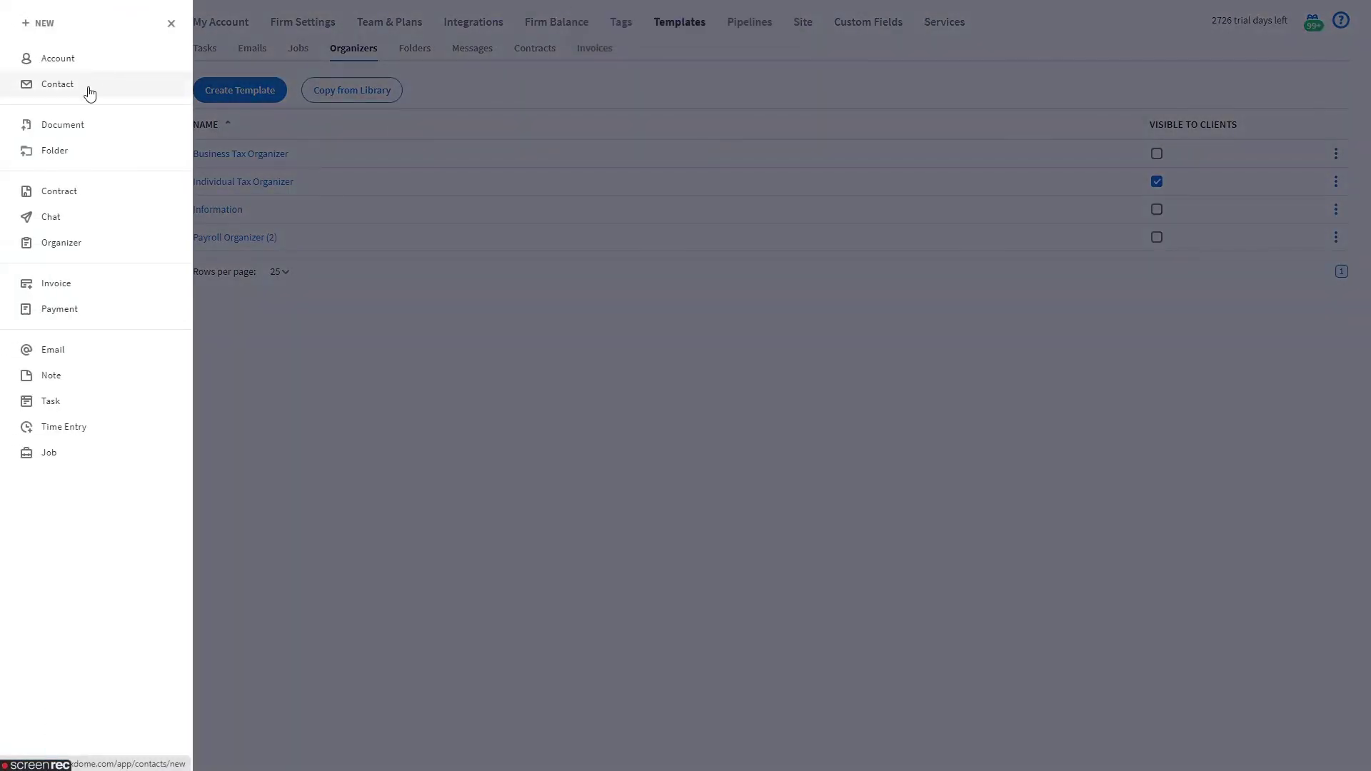
{"action": "left_click", "coordinate": [47, 244]}
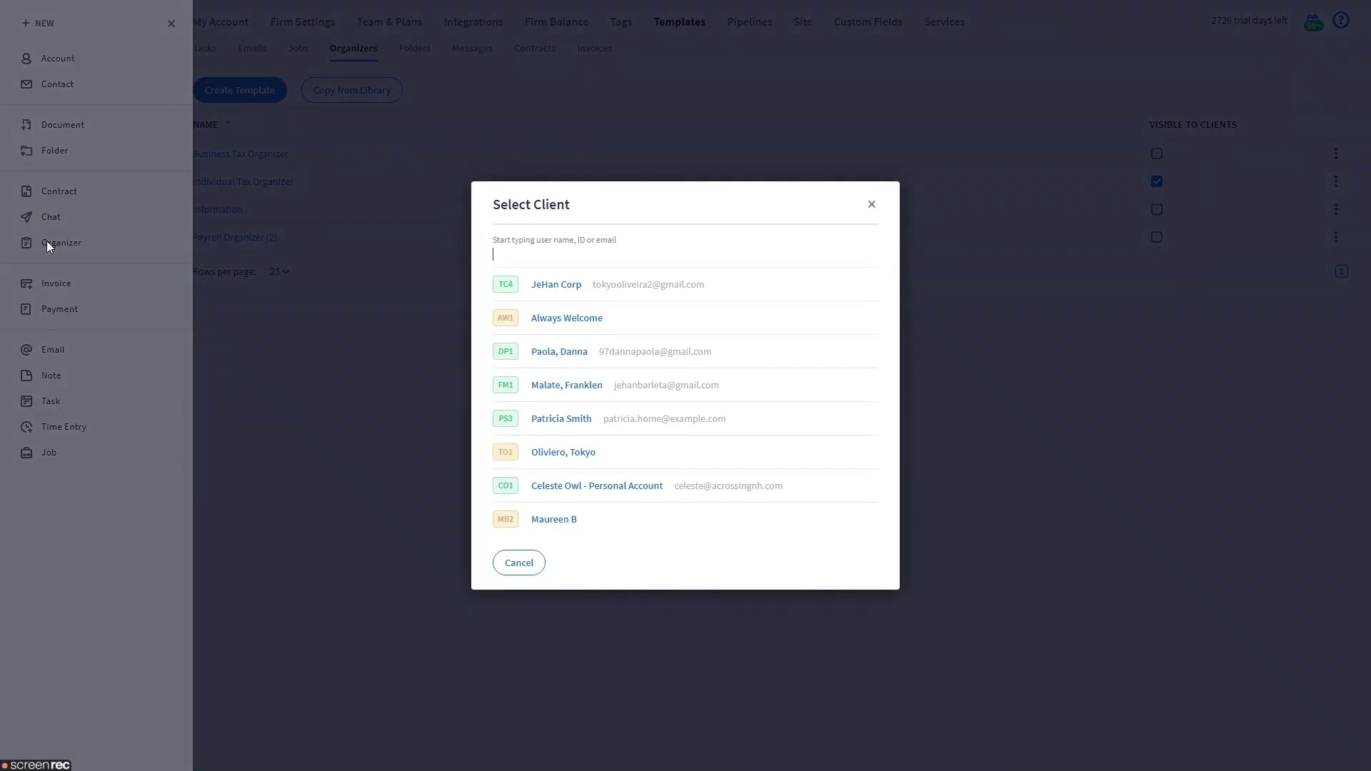
{"action": "left_click", "coordinate": [556, 286]}
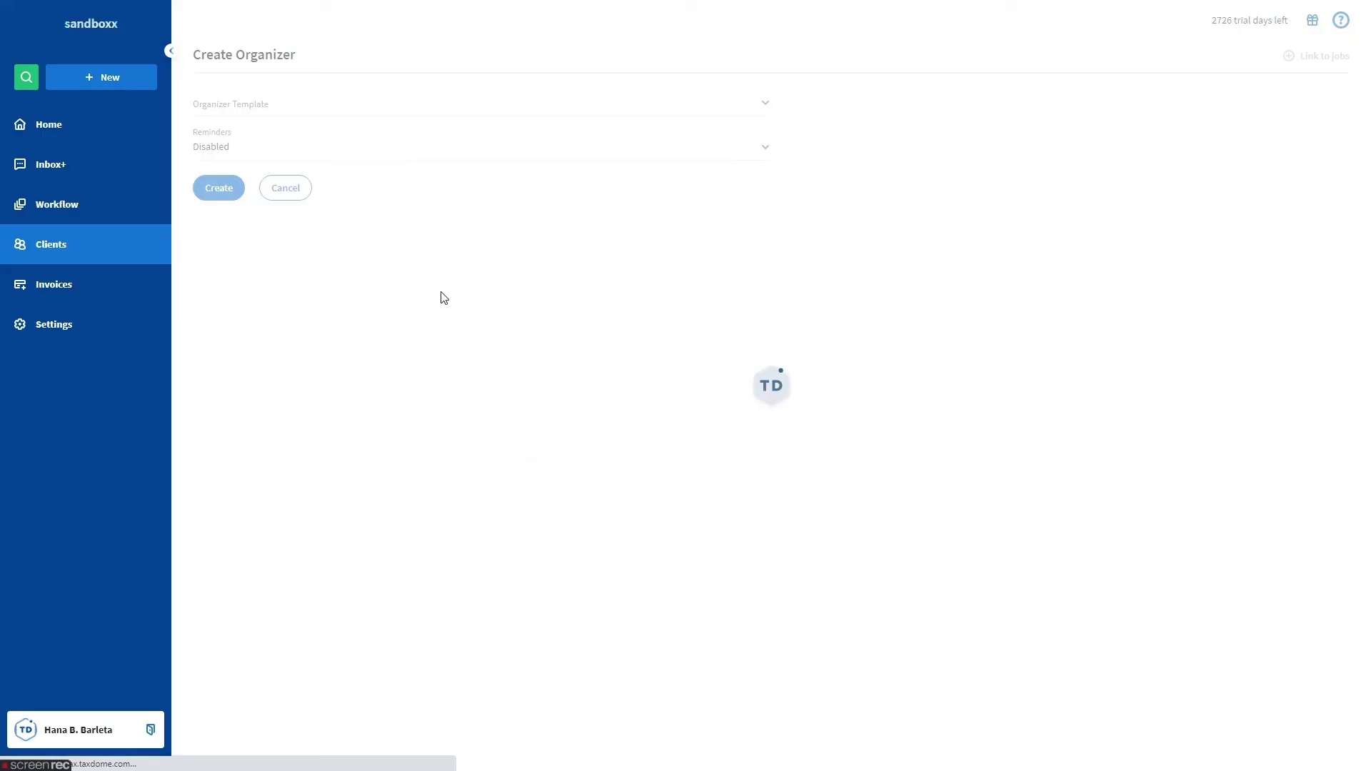
{"action": "left_click", "coordinate": [296, 146]}
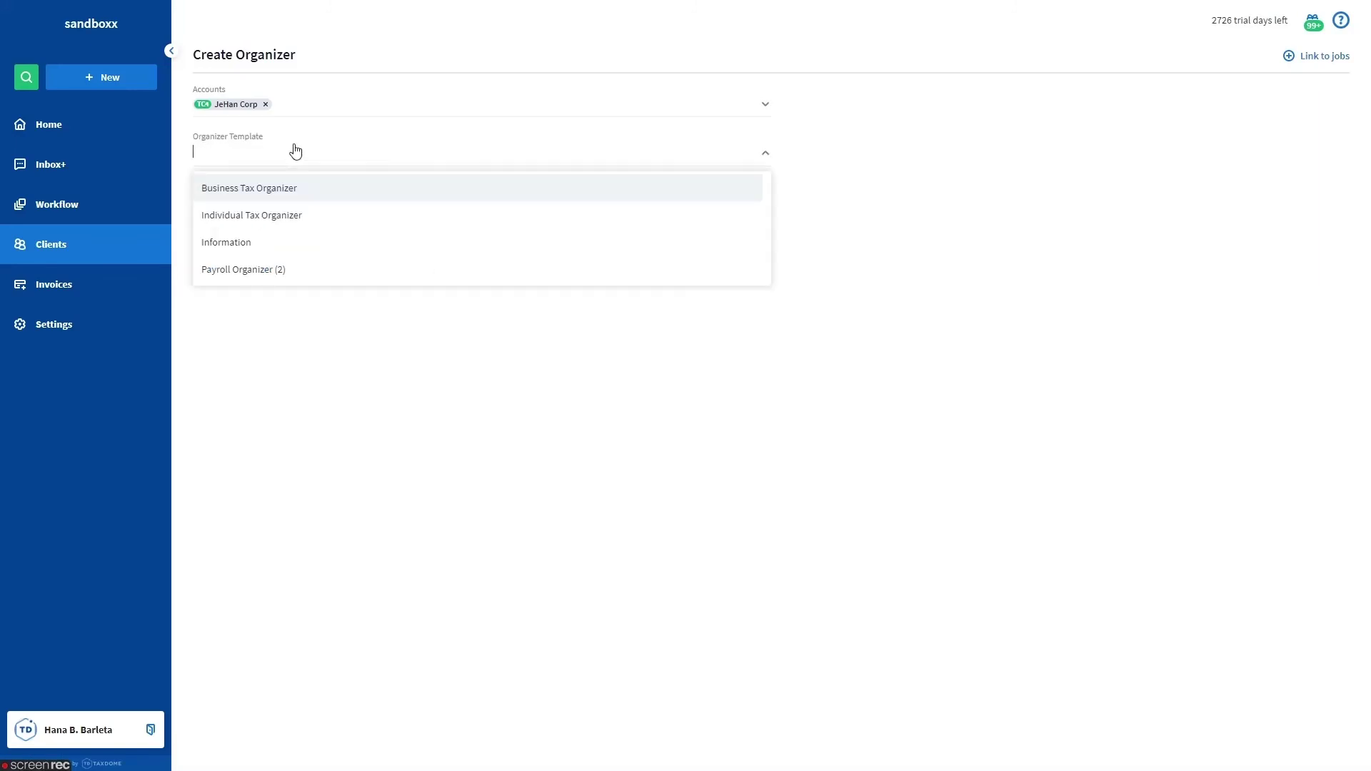
{"action": "left_click", "coordinate": [245, 240]}
{"action": "left_click", "coordinate": [219, 241]}
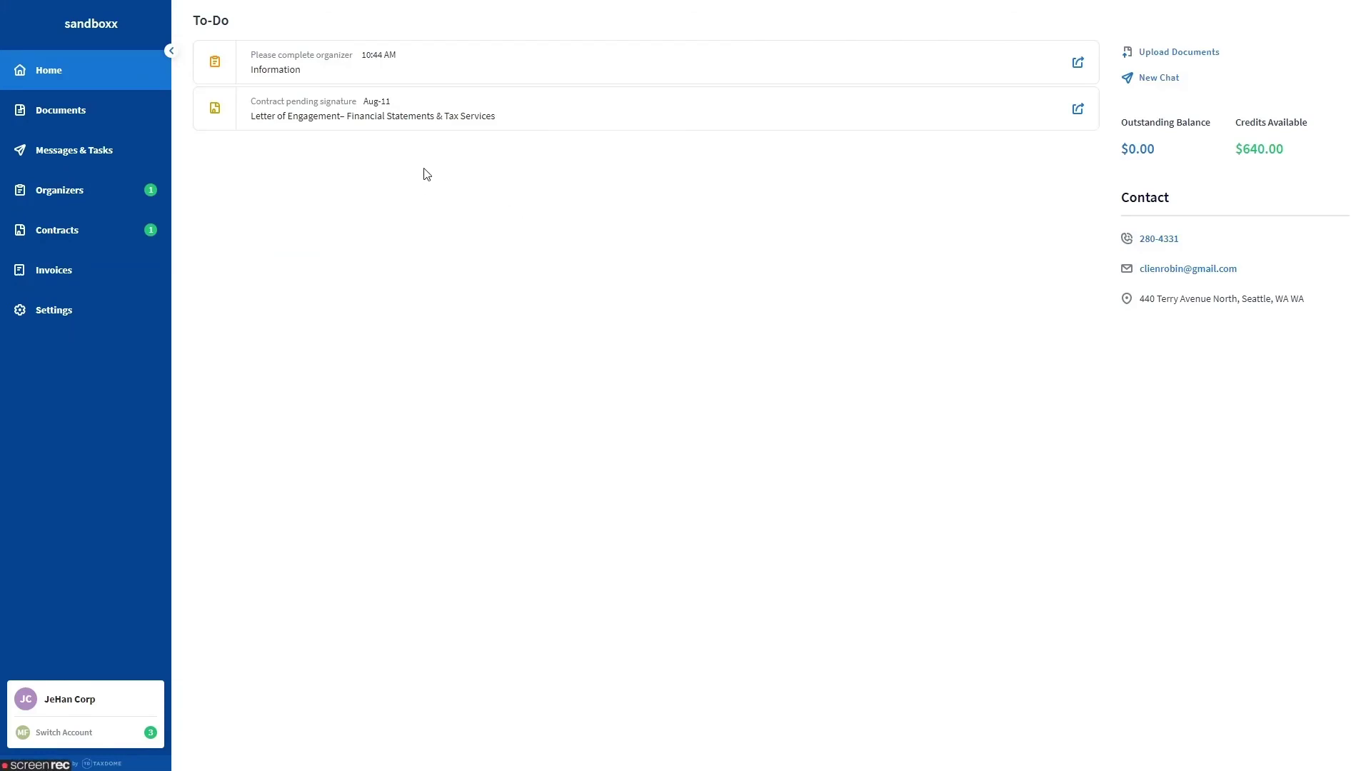
Open the Information organizer, tick Payroll, and confirm the Payroll section appears
{"action": "left_click", "coordinate": [304, 67]}
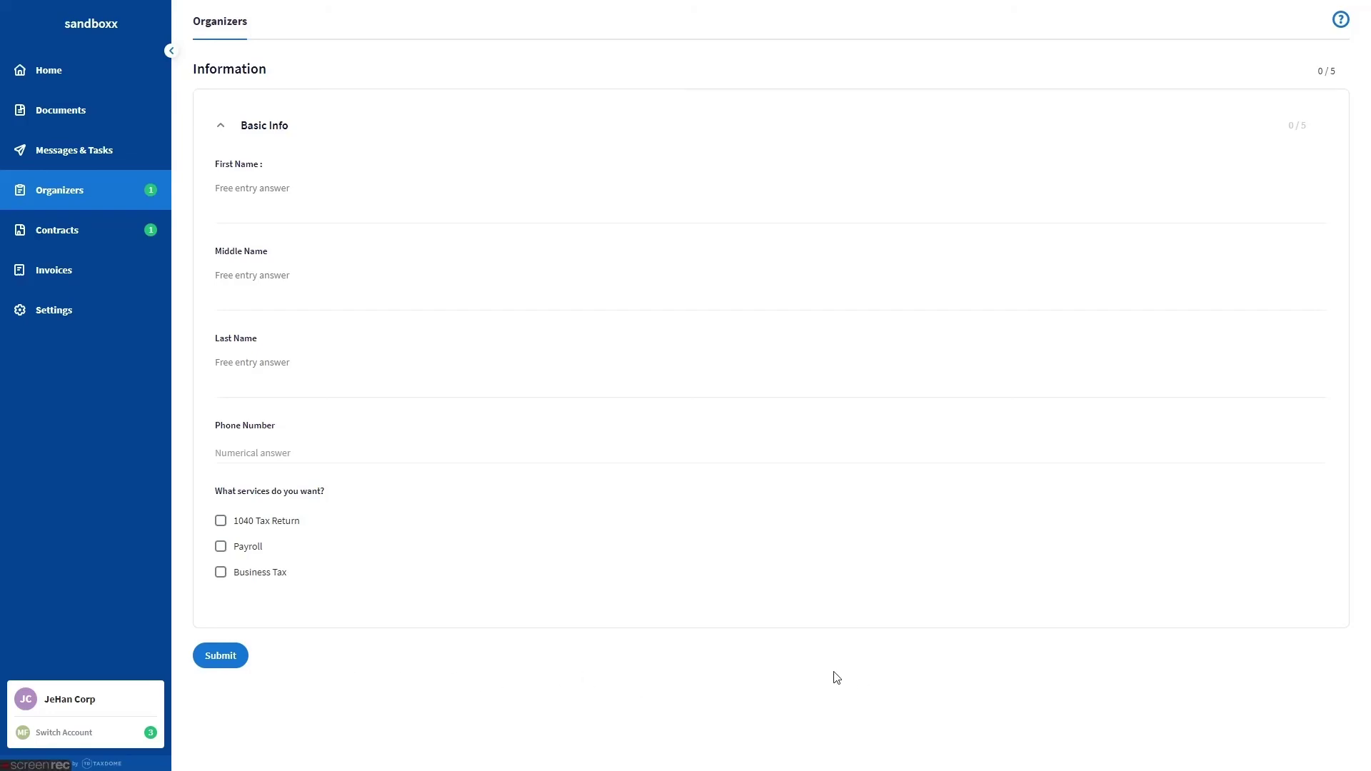
{"action": "left_click", "coordinate": [221, 547]}
{"action": "left_click", "coordinate": [226, 671]}
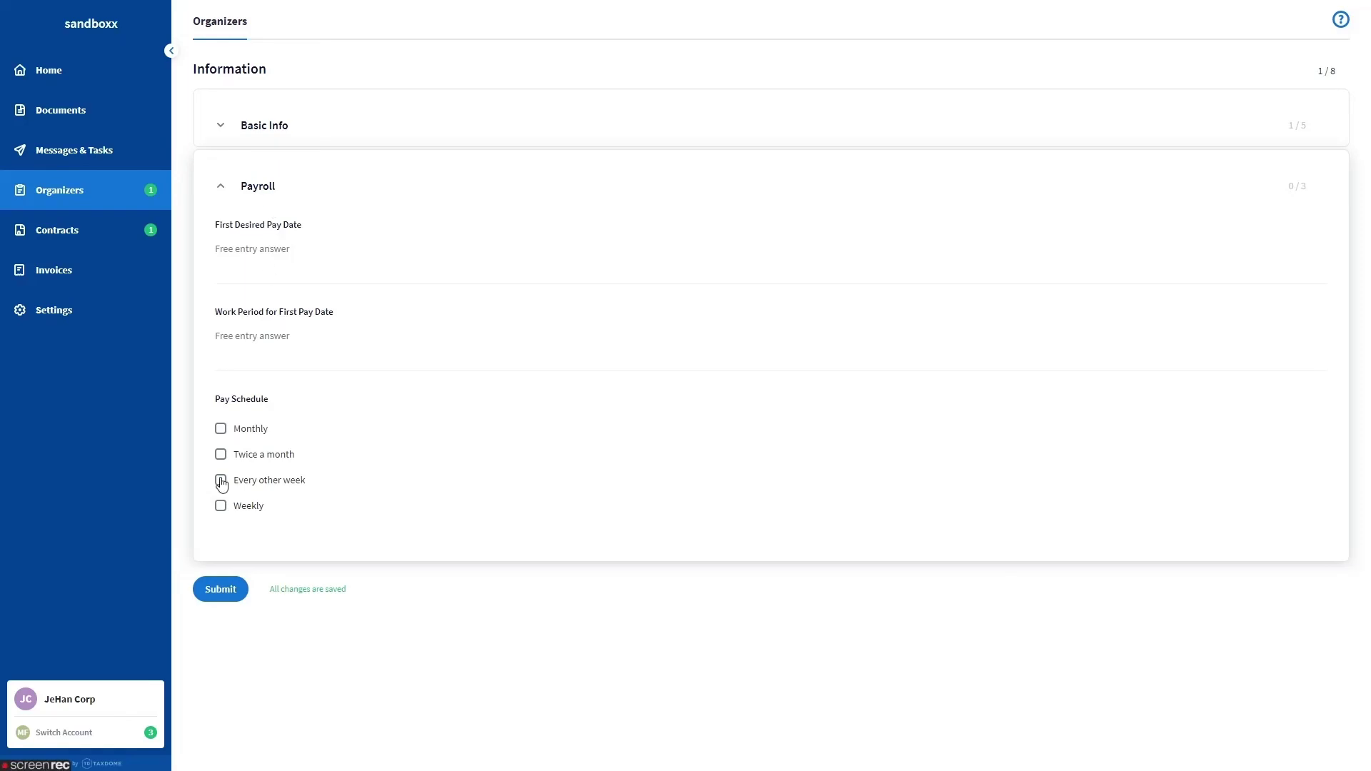
{"action": "left_click", "coordinate": [220, 189]}
{"action": "left_click", "coordinate": [221, 125]}
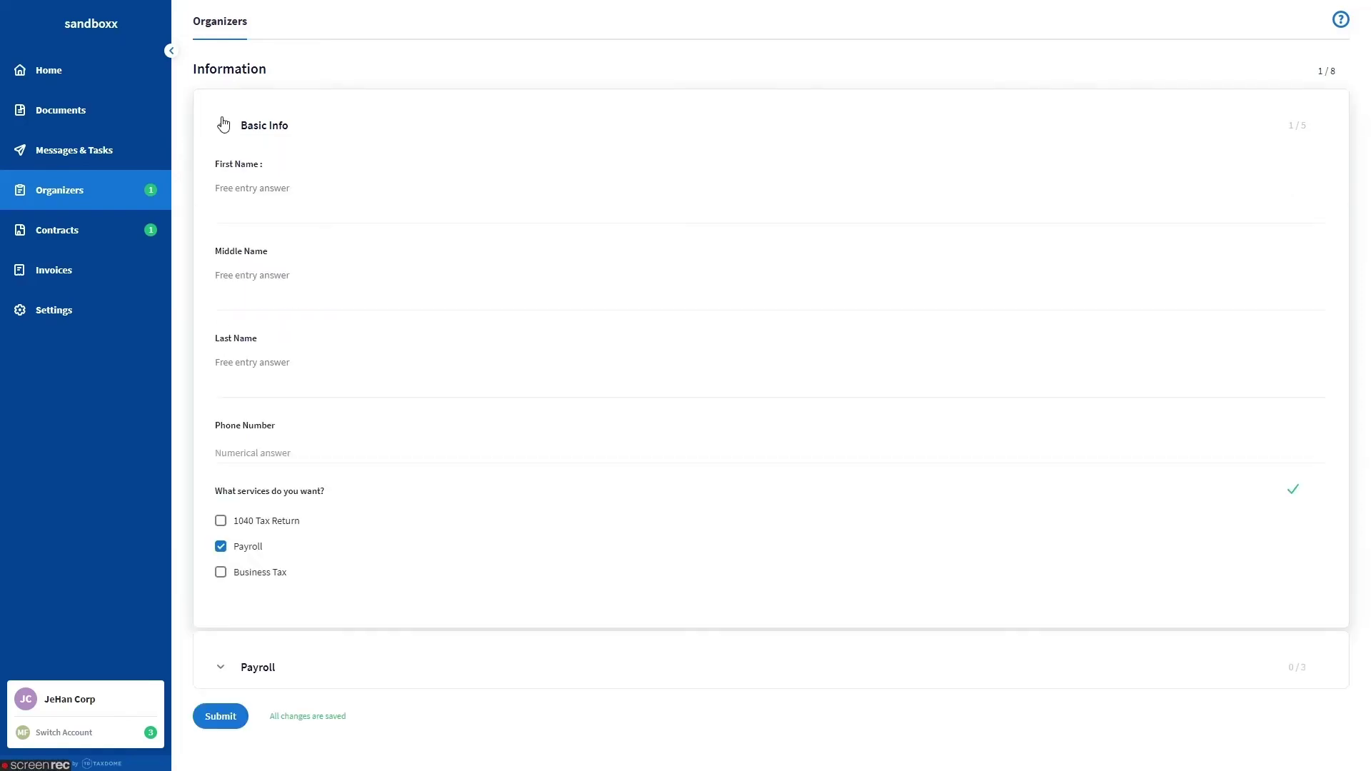
Switch the services answer to 1040 Tax Return and check its section appears
{"action": "left_click", "coordinate": [220, 546]}
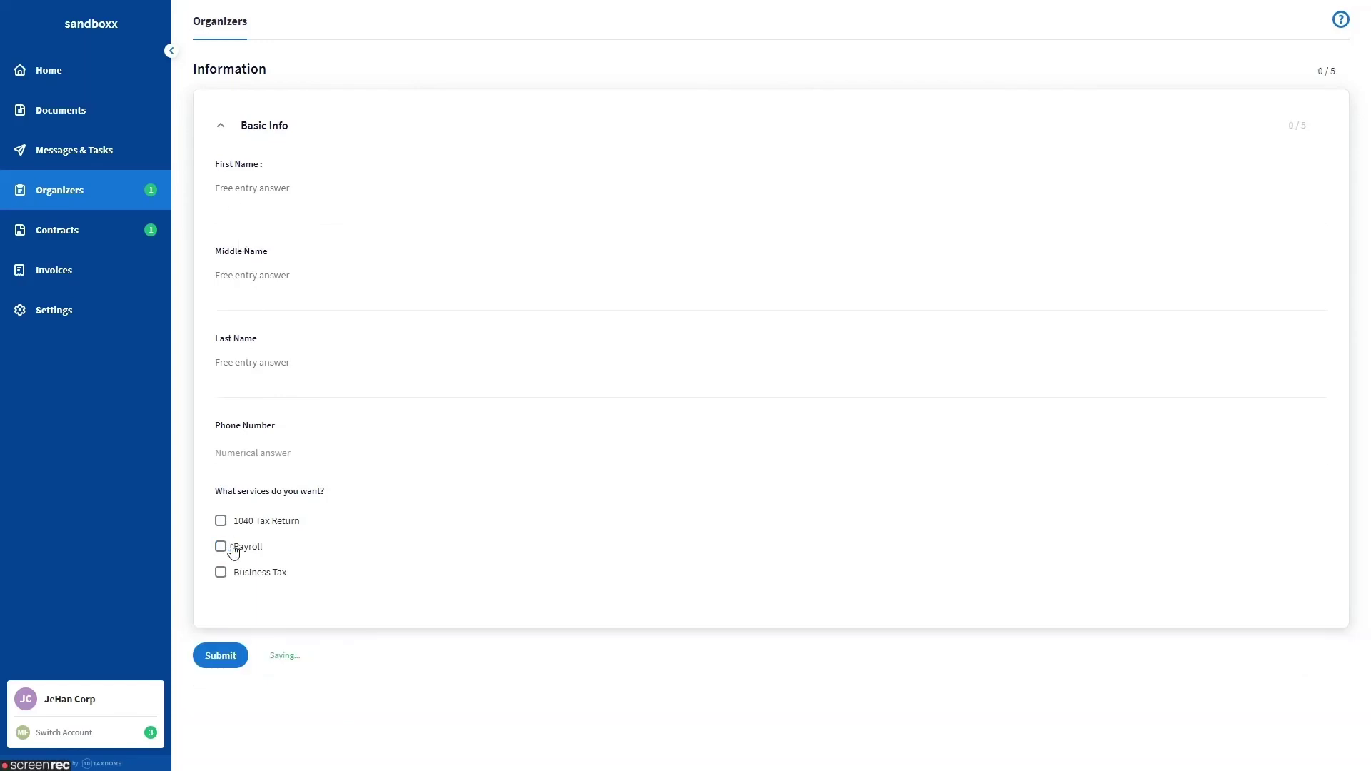
{"action": "left_click", "coordinate": [220, 522]}
{"action": "left_click", "coordinate": [221, 667]}
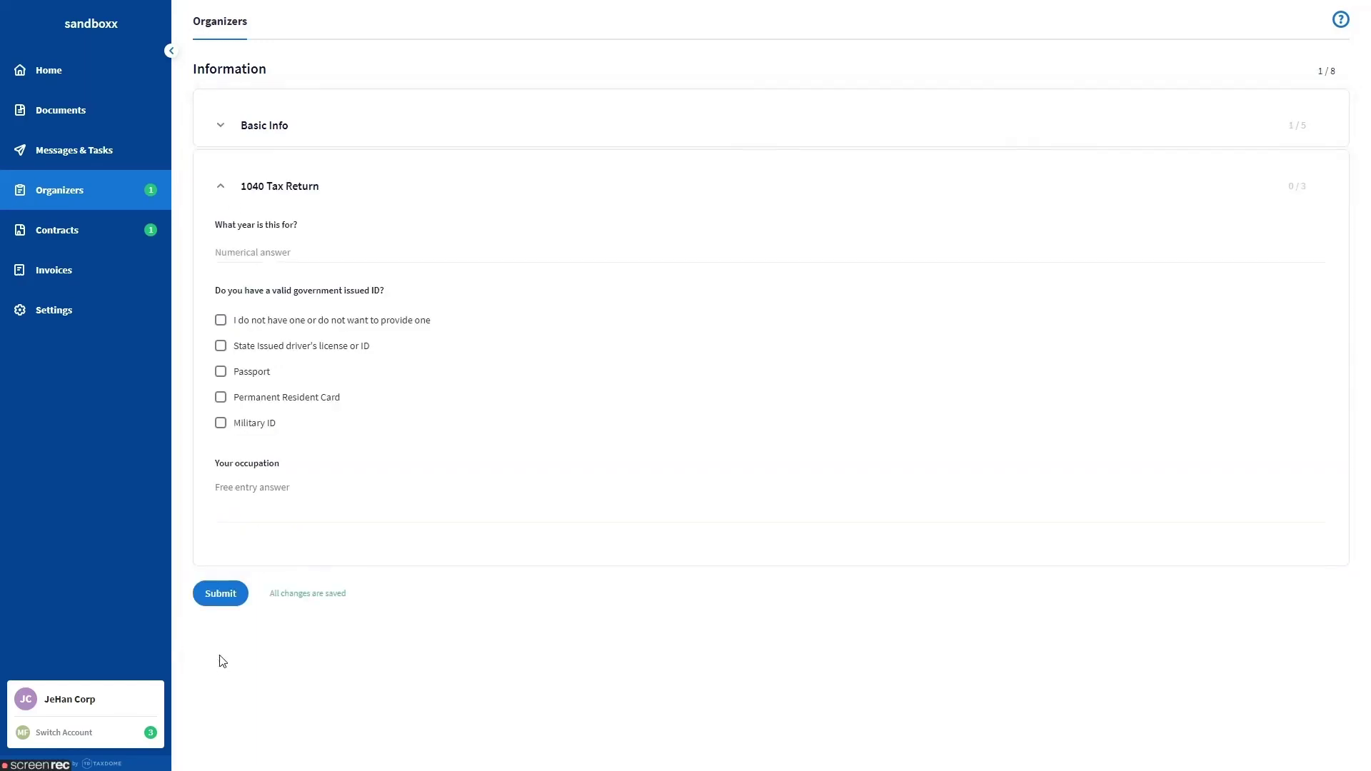
{"action": "left_click", "coordinate": [220, 187]}
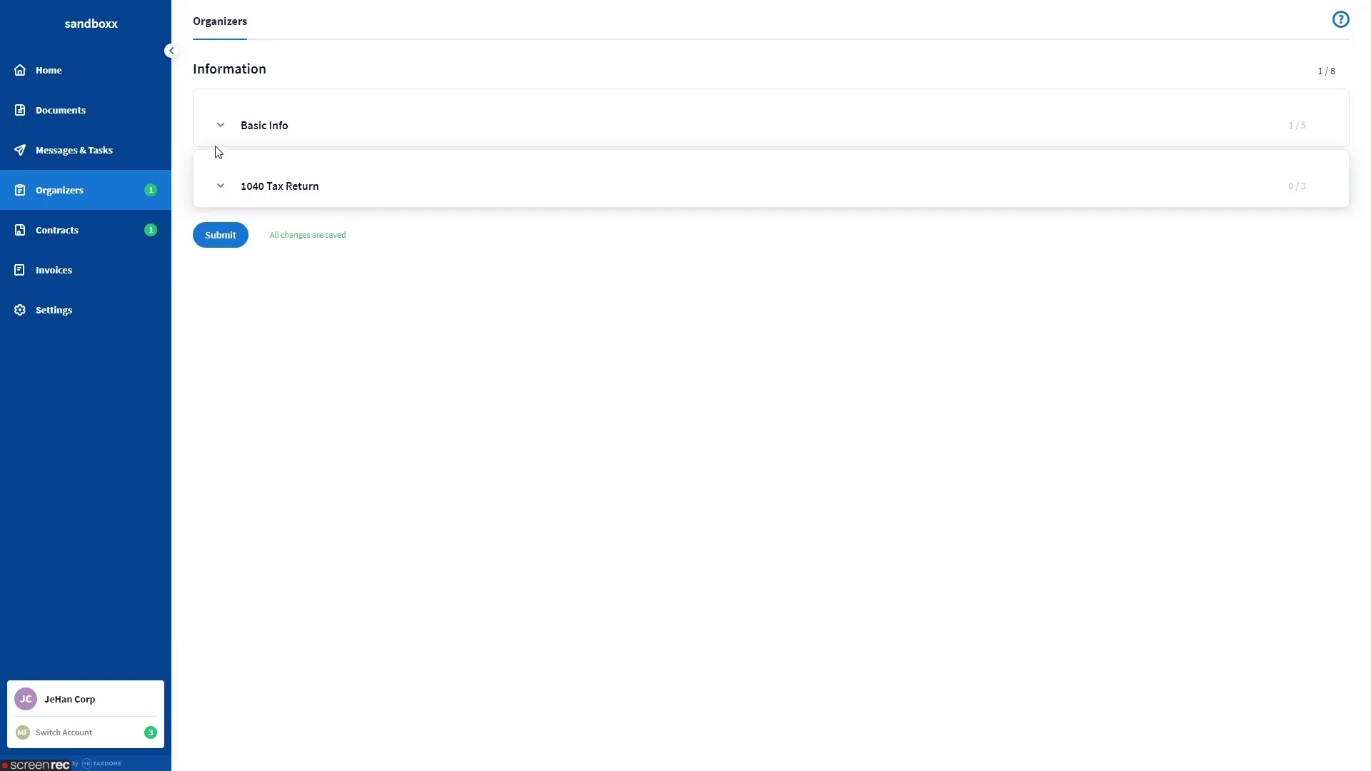
{"action": "left_click", "coordinate": [219, 133]}
Switch the answer to Business Tax and expand the Business Tax section
{"action": "left_click", "coordinate": [221, 520]}
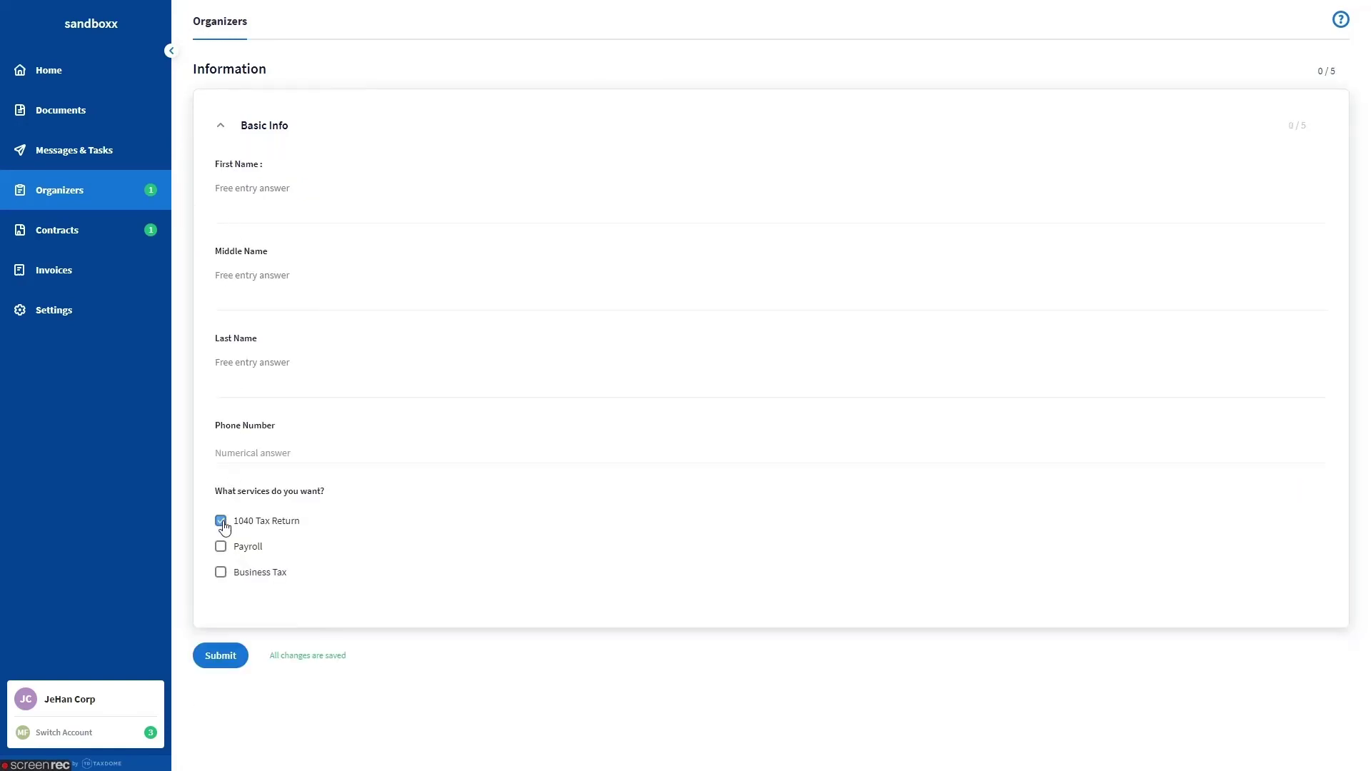
{"action": "left_click", "coordinate": [221, 572]}
{"action": "left_click", "coordinate": [222, 658]}
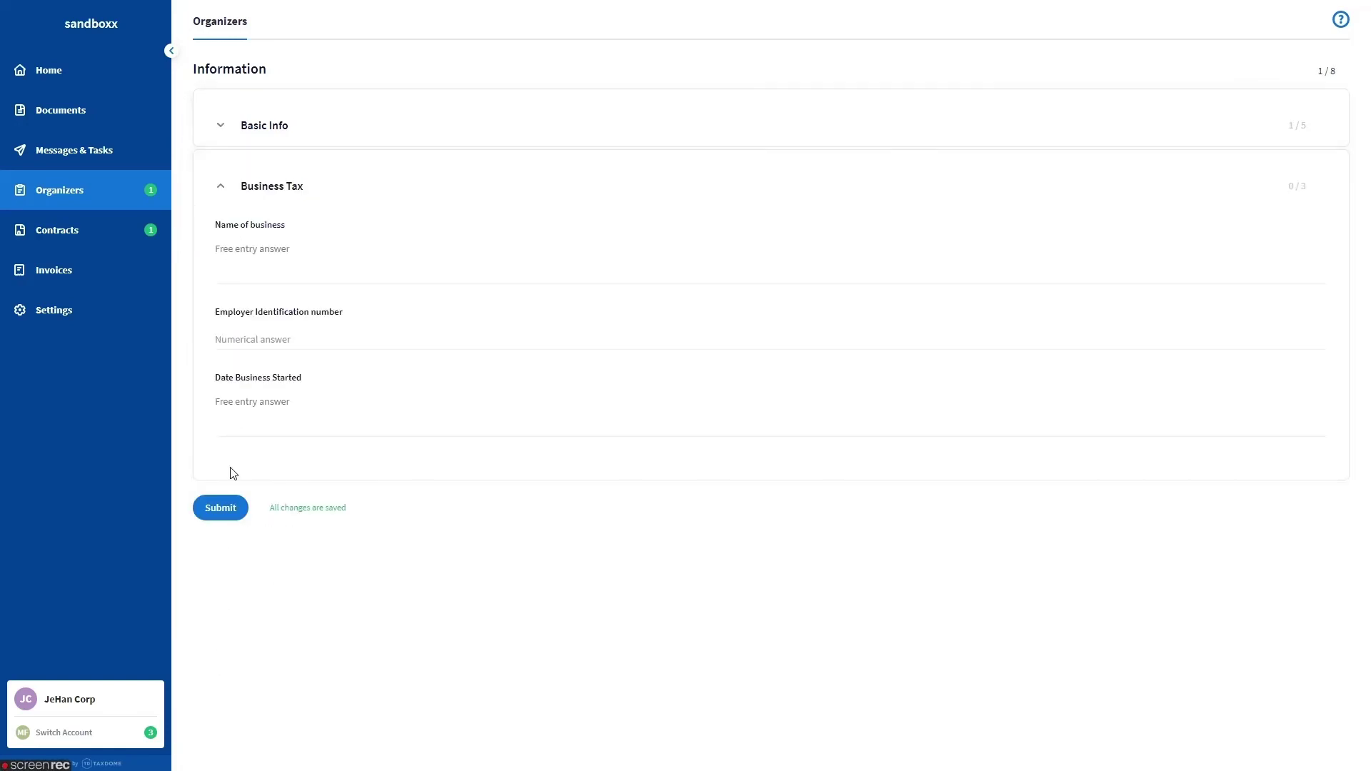